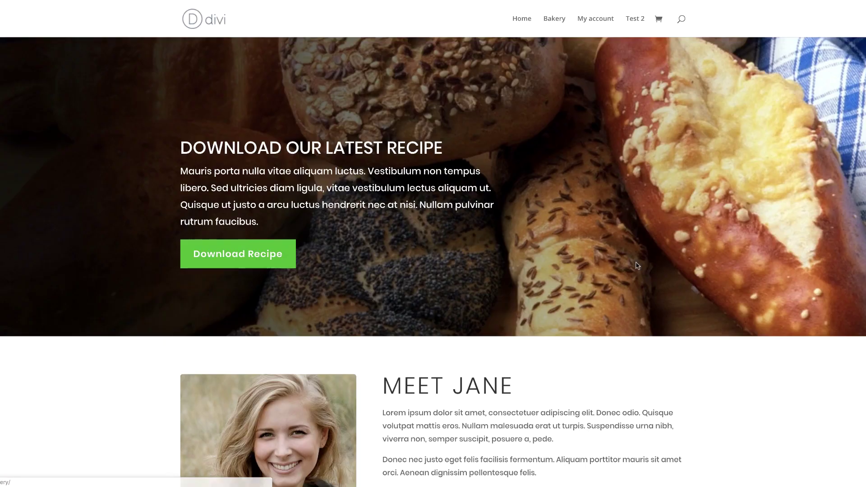
- Review the finished bakery landing page from the recipe header through the Meet Jane section to the video and testimonial
scroll(645, 265, "down", 4)
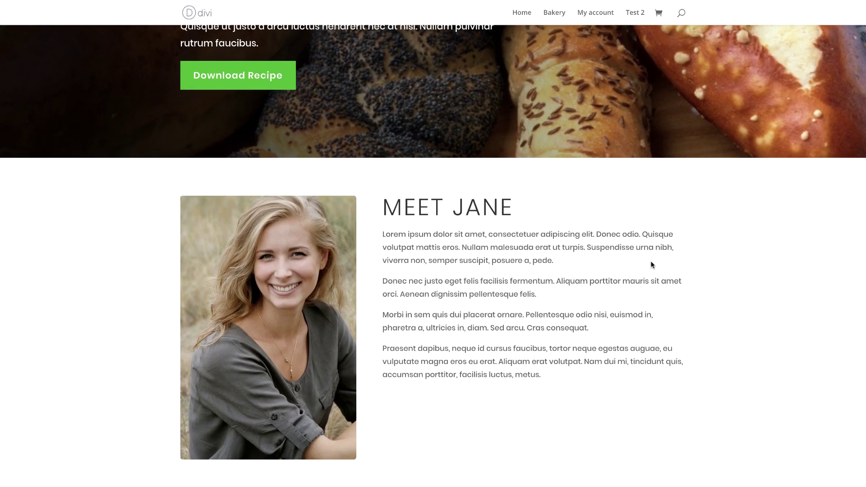
scroll(652, 266, "down", 5)
scroll(651, 265, "down", 2)
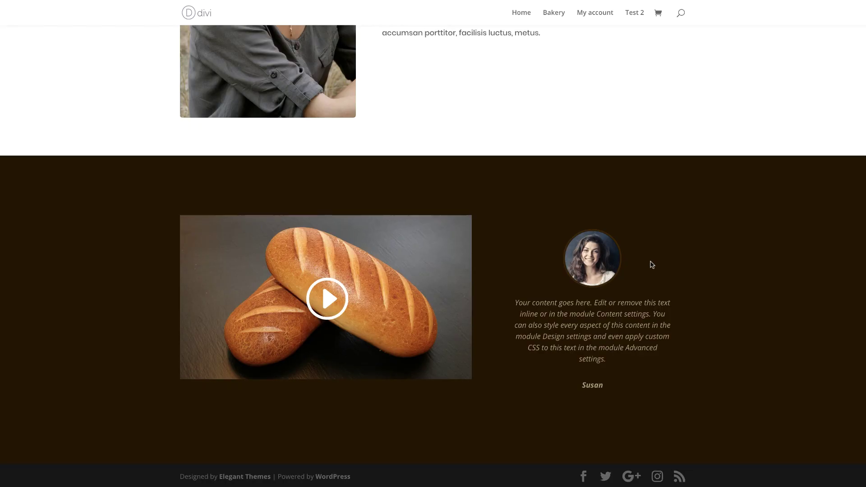
scroll(652, 264, "up", 2)
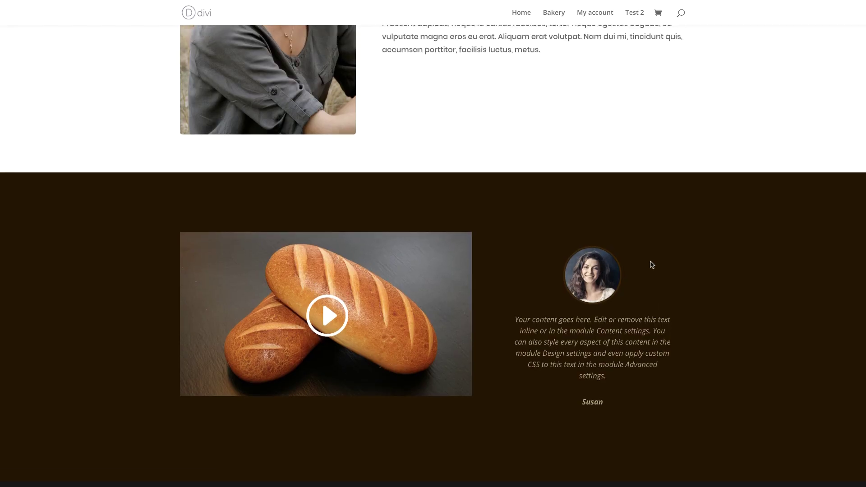
scroll(651, 265, "up", 8)
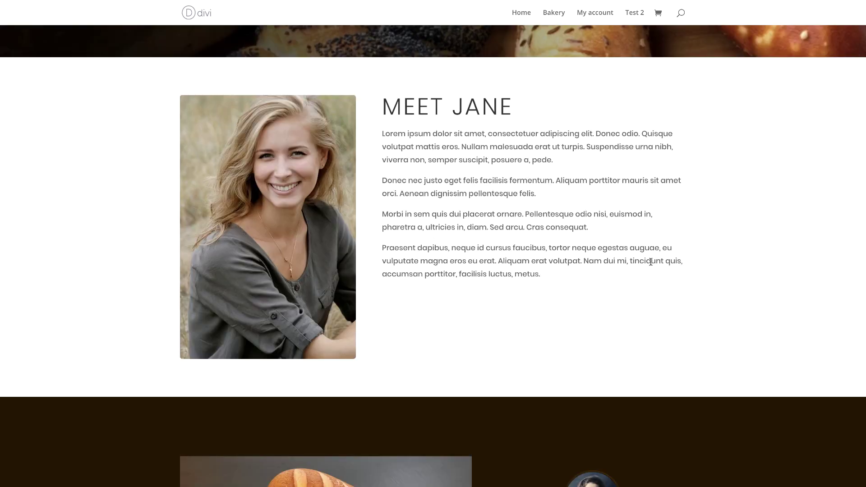
scroll(652, 264, "up", 3)
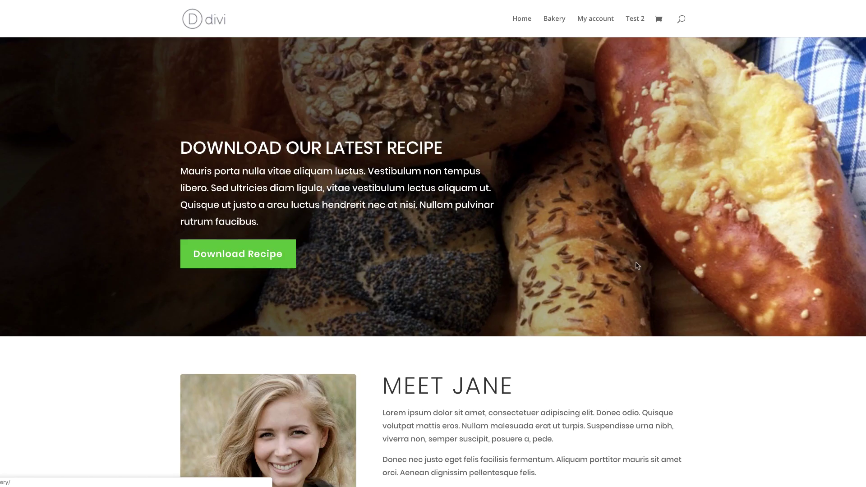
scroll(652, 265, "down", 3)
scroll(652, 265, "down", 4)
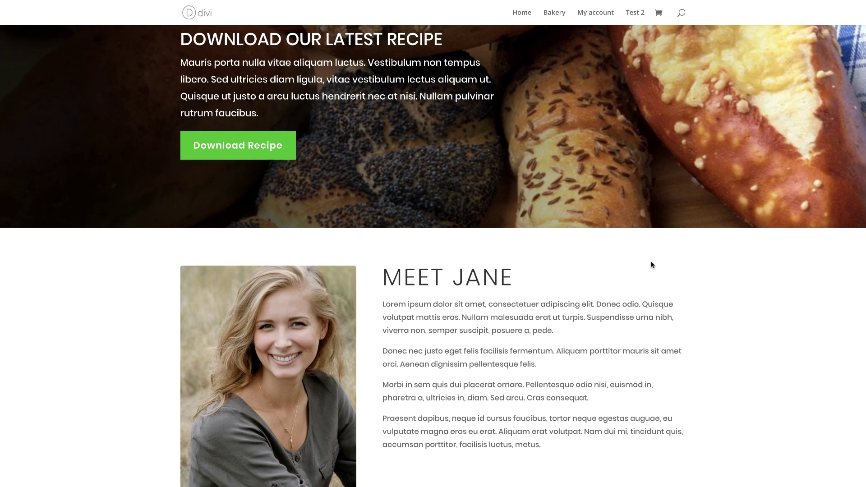
scroll(653, 265, "down", 6)
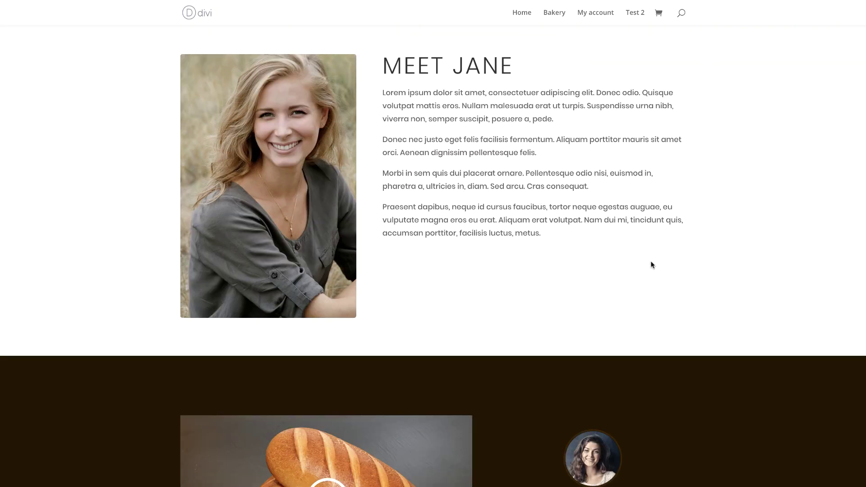
scroll(652, 265, "down", 1)
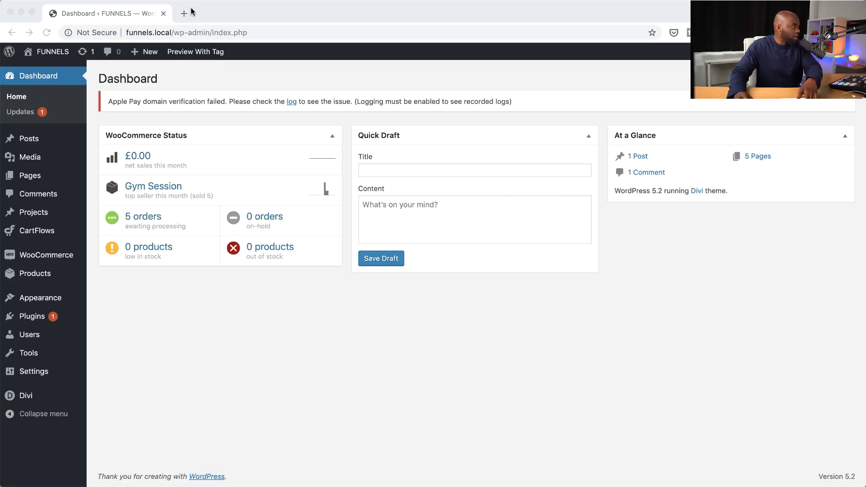
- Create a new page titled "Bakery" and open it in the Divi Builder
mouse_move(42, 178)
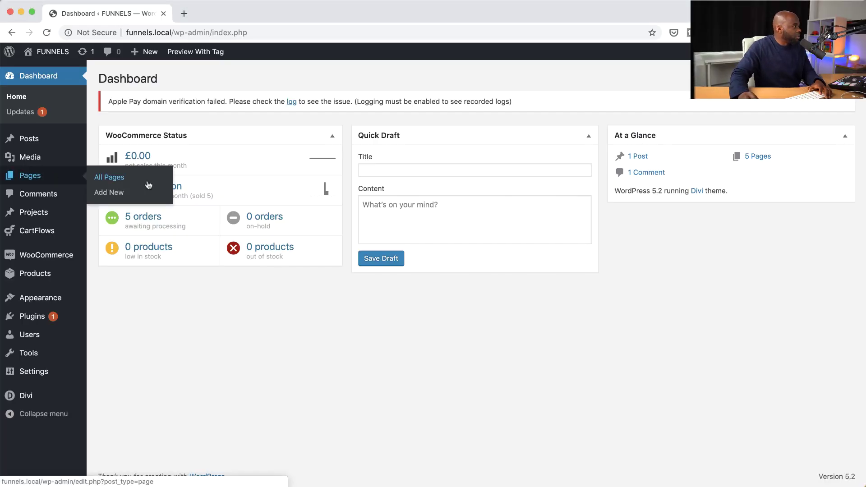
left_click(122, 193)
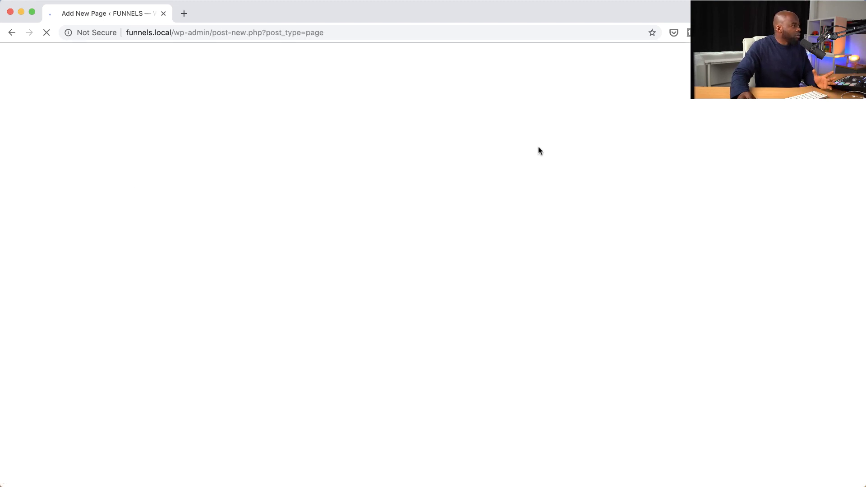
type("Bakery")
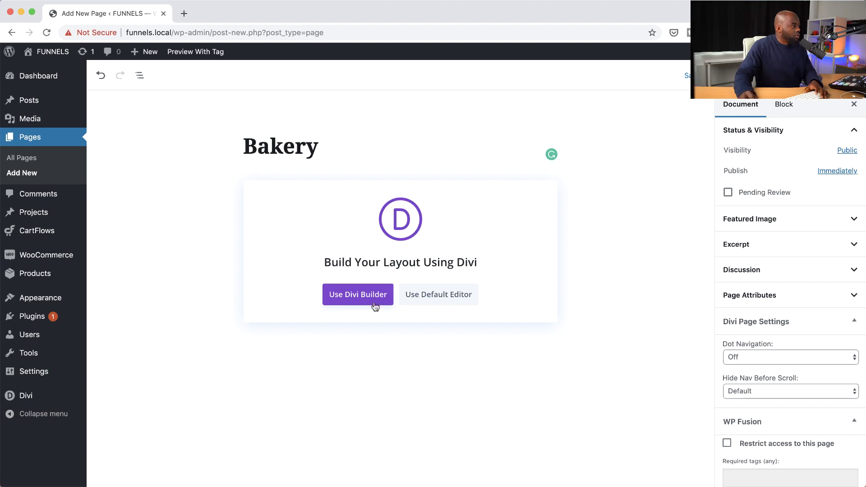
left_click(375, 300)
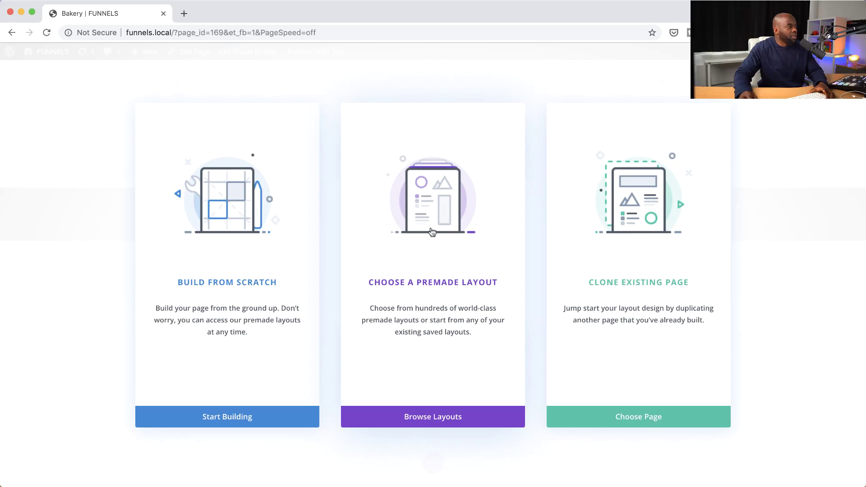
- Load the premade Farmers Market Landing Page layout into the Bakery page and save it
left_click(451, 418)
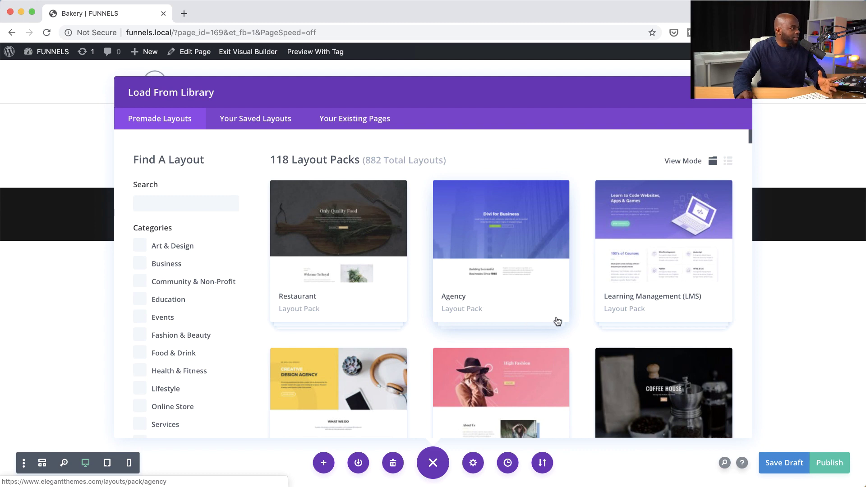
scroll(557, 320, "down", 5)
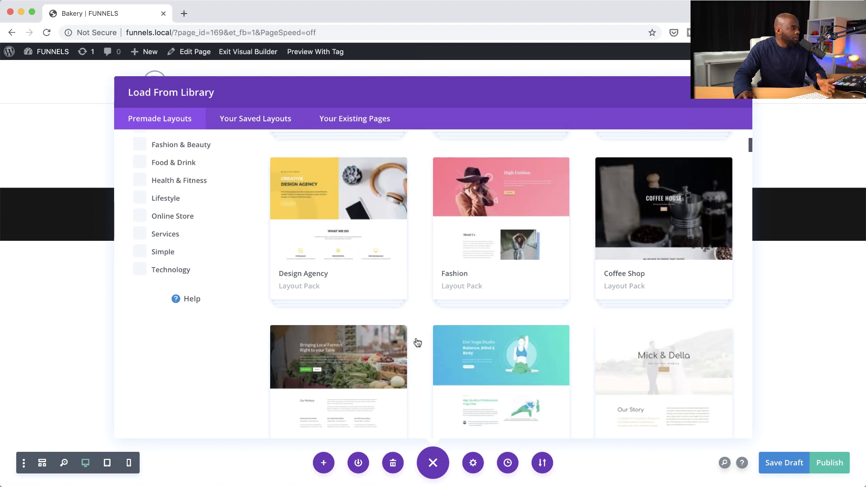
left_click(363, 350)
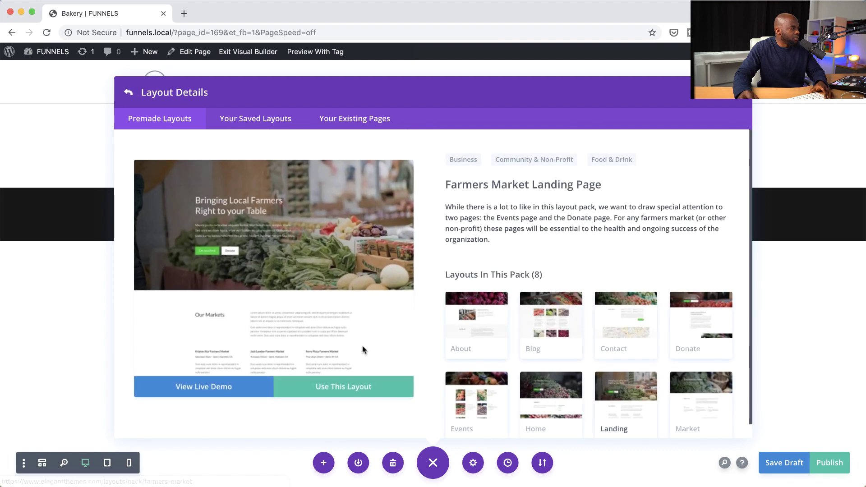
left_click(358, 387)
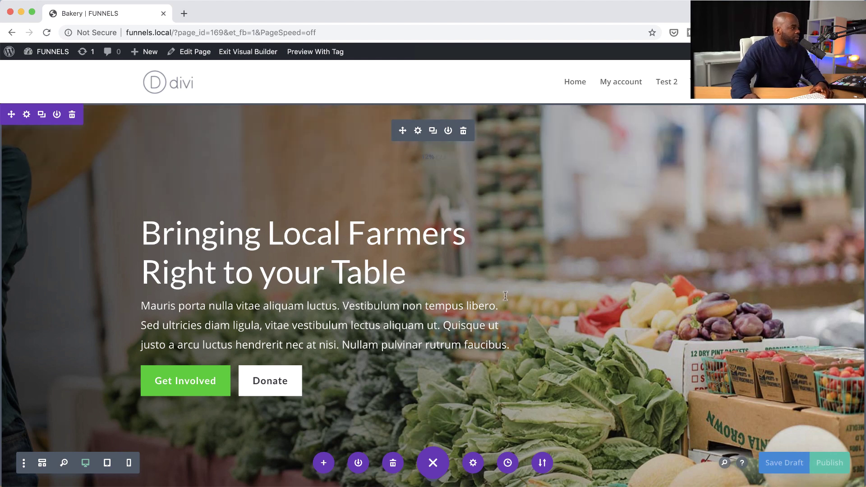
key("ctrl+s")
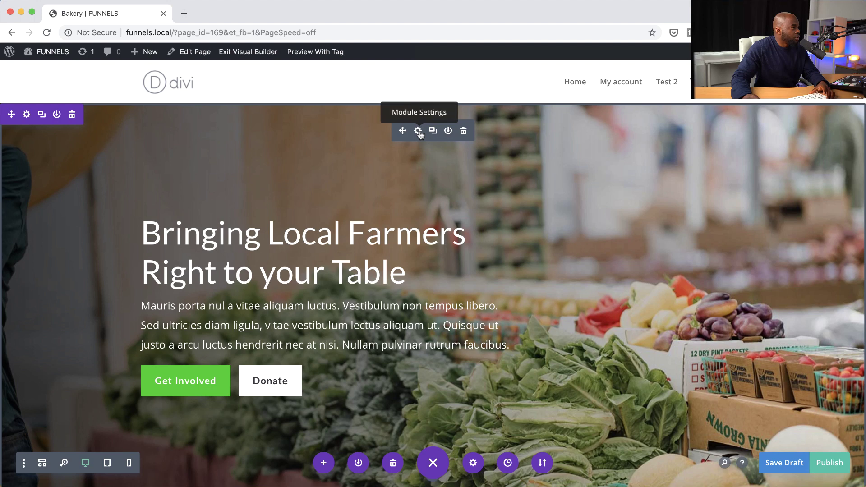
- Filter the fullwidth header's settings to modified styles and replace its background image with bakery-bread-bread-rolls-2434.jpg from the media library
left_click(418, 131)
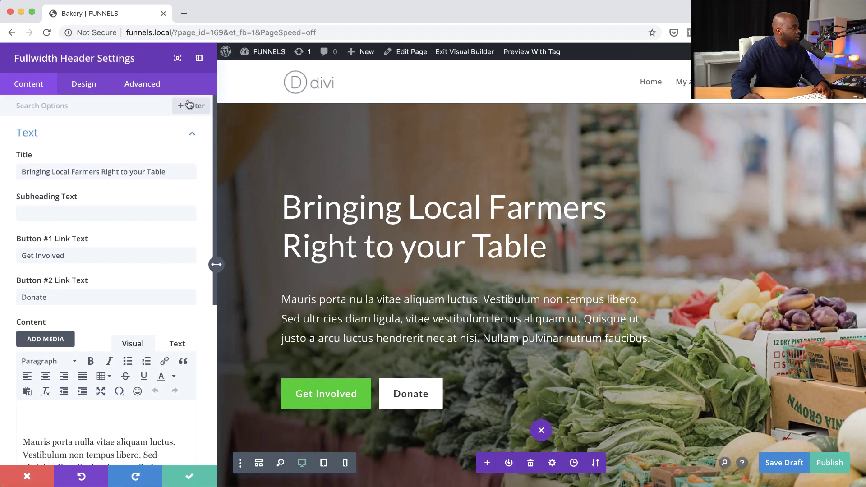
left_click(196, 106)
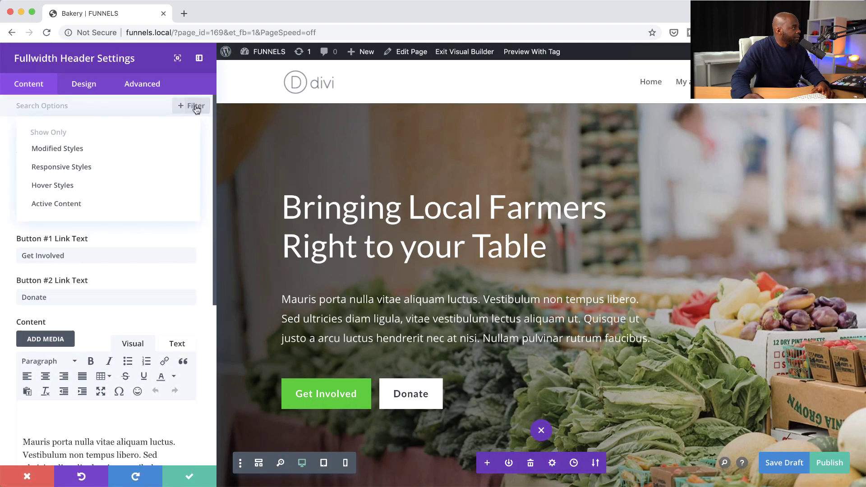
left_click(108, 148)
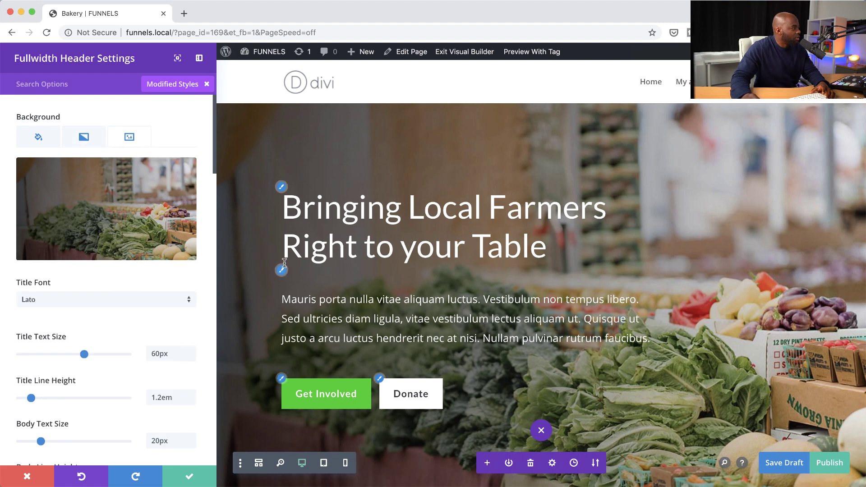
left_click(134, 208)
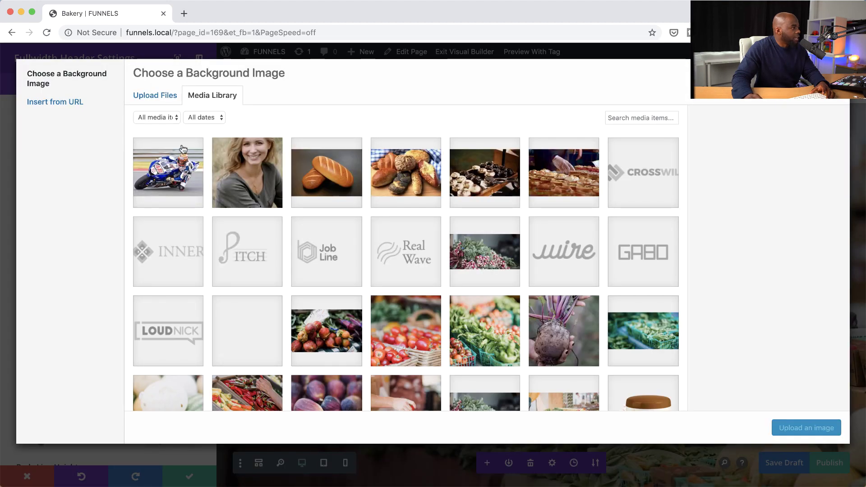
left_click(421, 183)
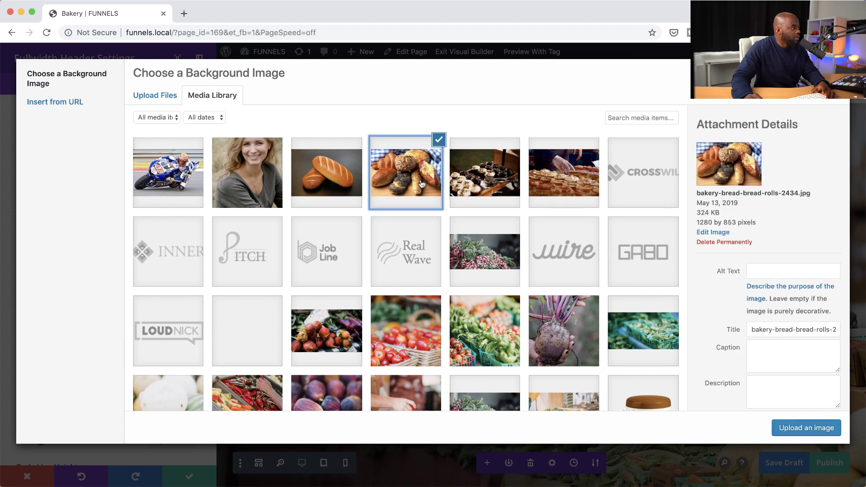
left_click(810, 428)
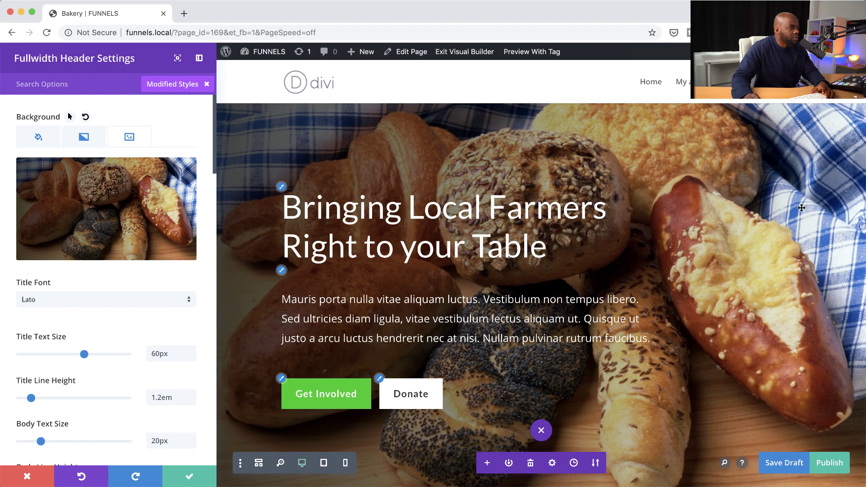
- Replace the header title text with "Download our latest recipe"
scroll(140, 334, "down", 1)
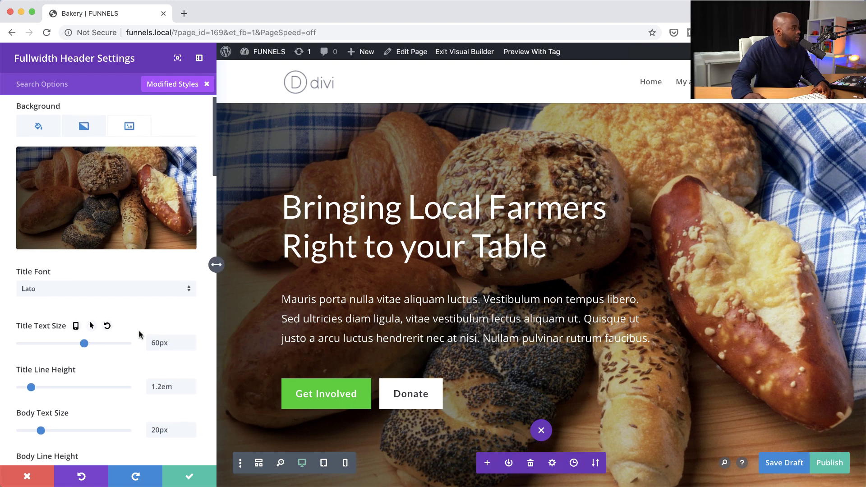
scroll(140, 334, "down", 2)
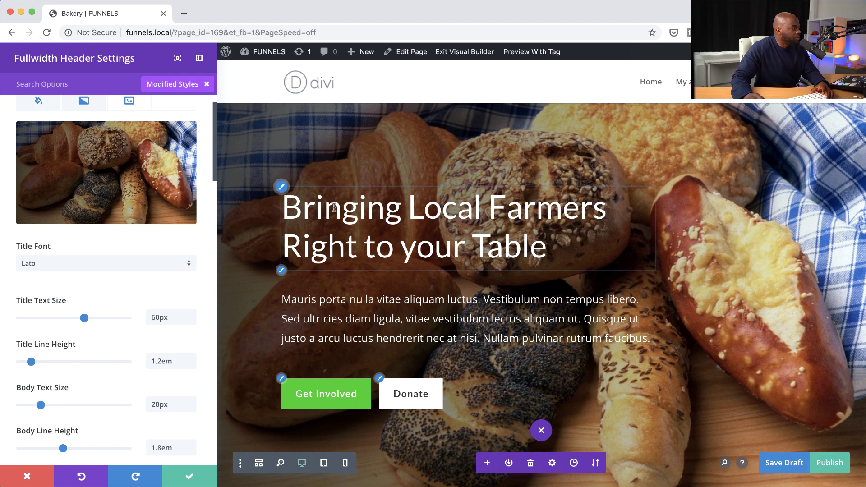
left_click(549, 244)
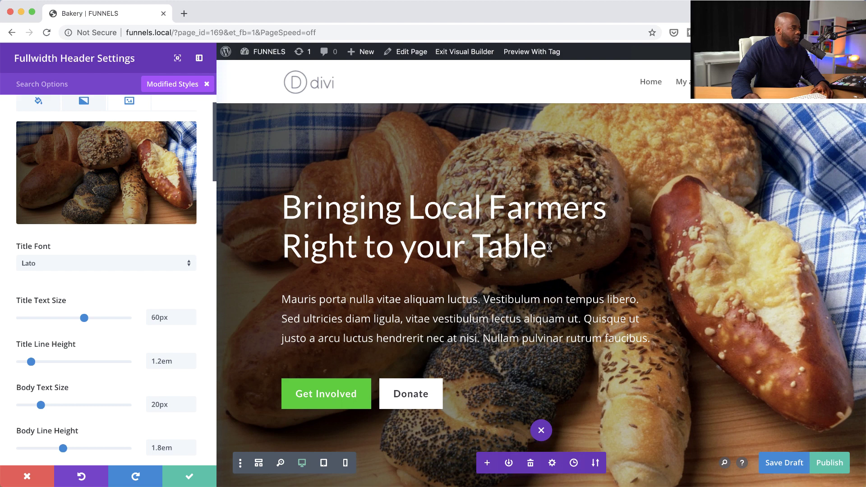
left_click_drag(549, 248, 284, 210)
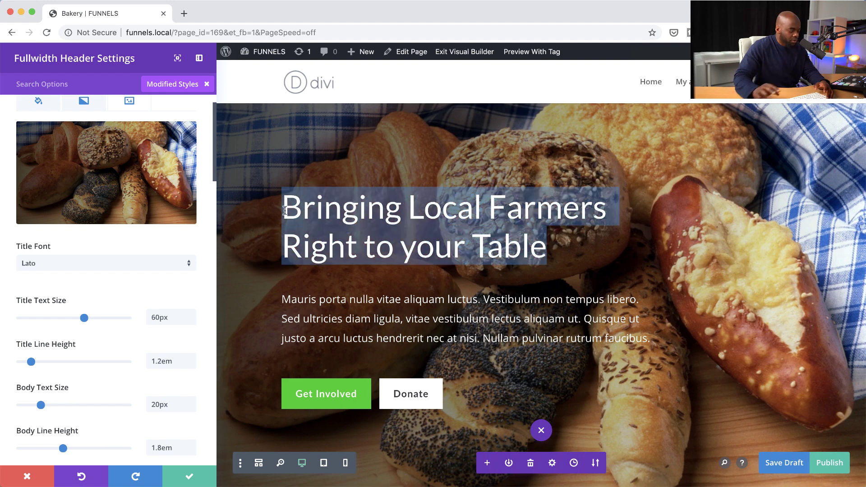
type("Down")
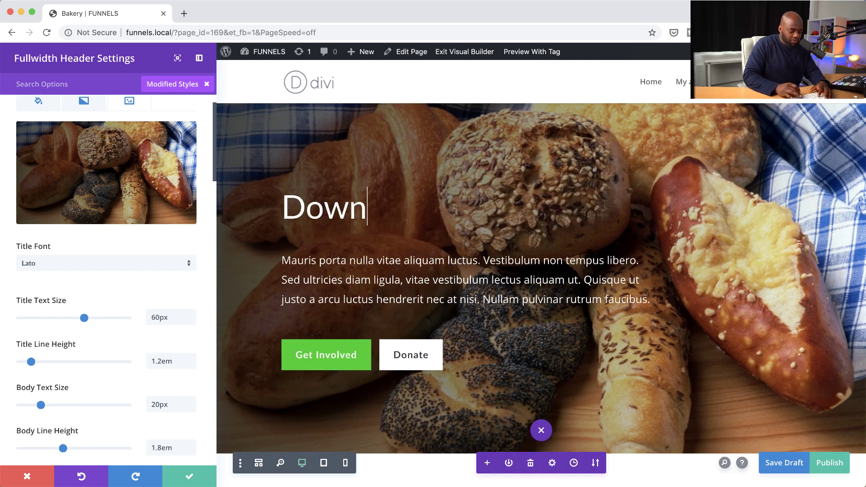
type("load our latest recipe")
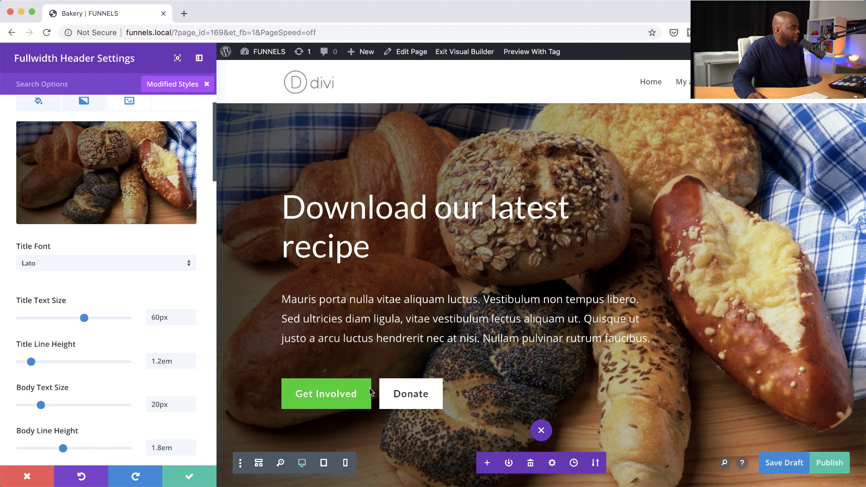
- Remove the header's second button text, set the first button's text to "Download Recipe", and save the header settings
left_click(207, 85)
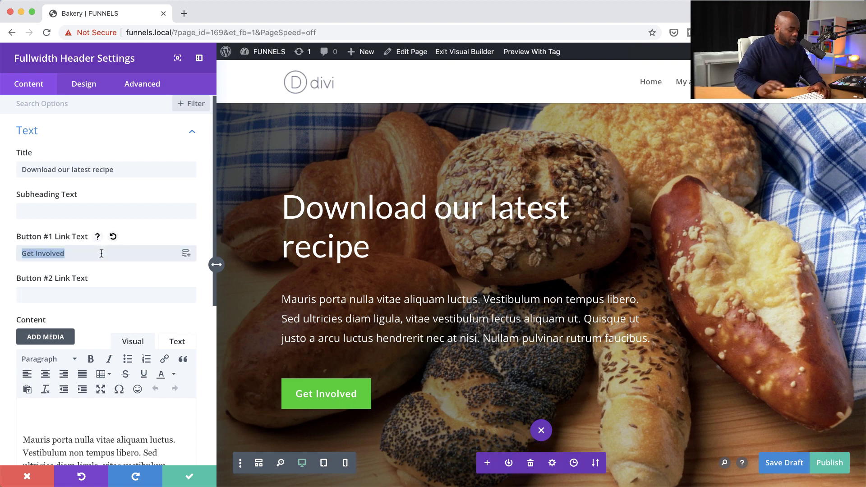
type("Dow")
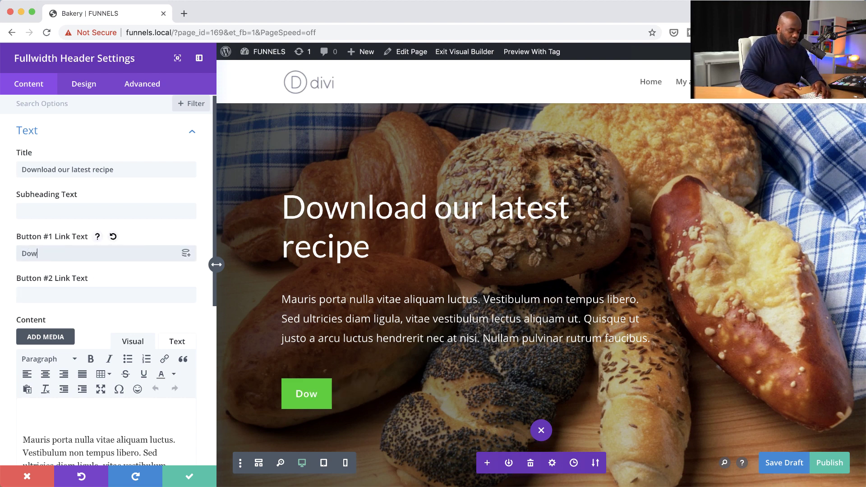
type("nload recipe")
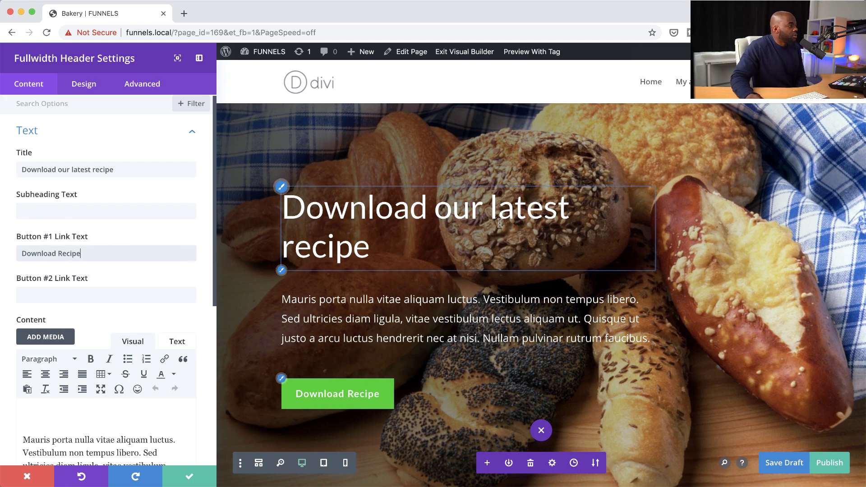
scroll(721, 298, "down", 3)
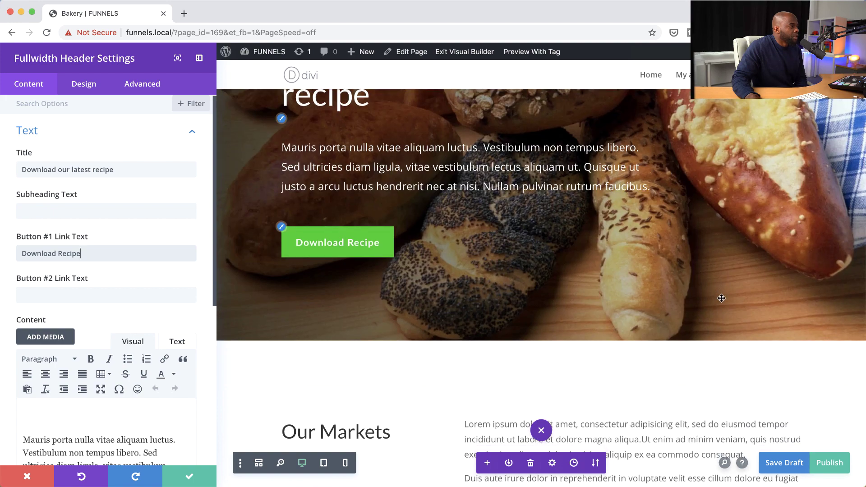
scroll(720, 298, "up", 3)
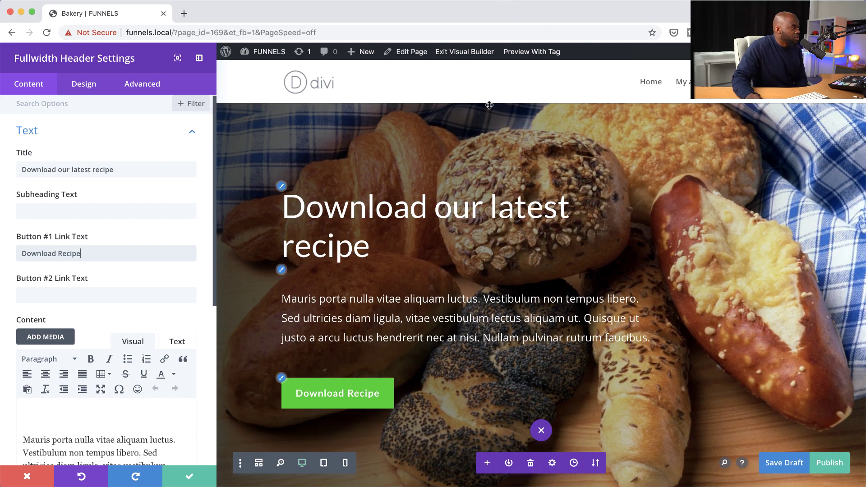
left_click(188, 478)
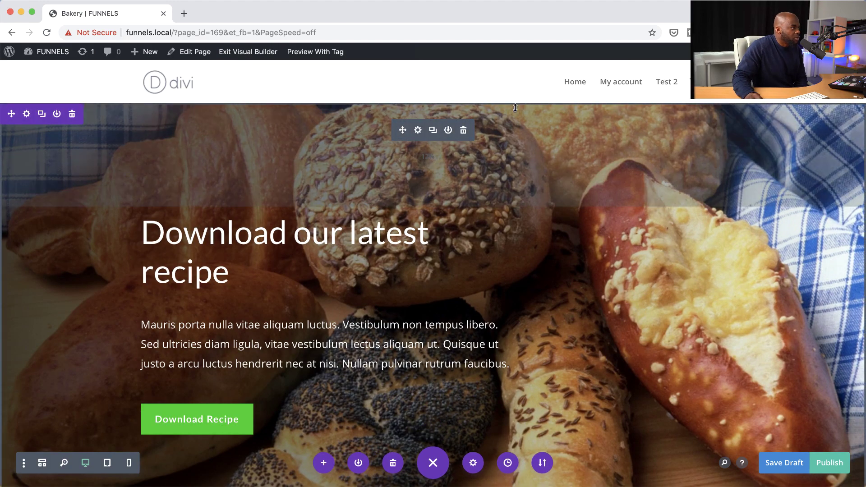
- Reduce the space above and below the fullwidth header's content to make the header section shorter
mouse_move(515, 107)
left_mouse_down()
mouse_move(519, 75)
mouse_move(519, 85)
left_mouse_up()
scroll(431, 373, "down", 3)
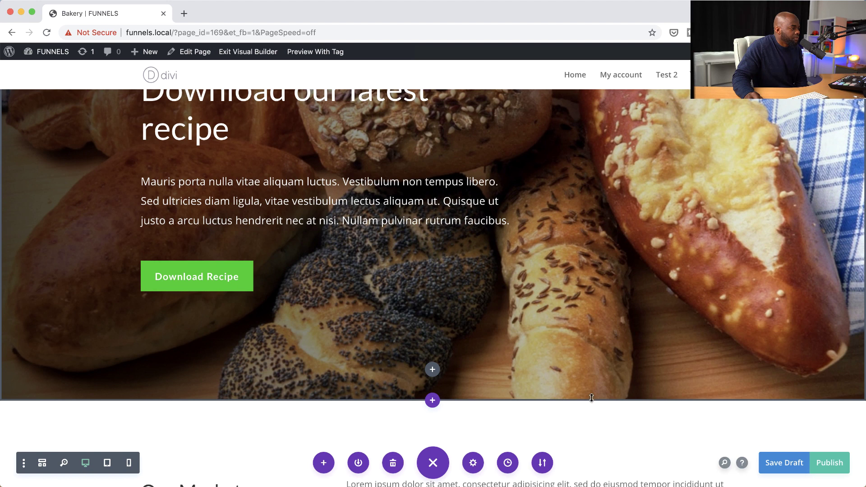
left_click_drag(593, 390, 597, 359)
scroll(640, 384, "up", 3)
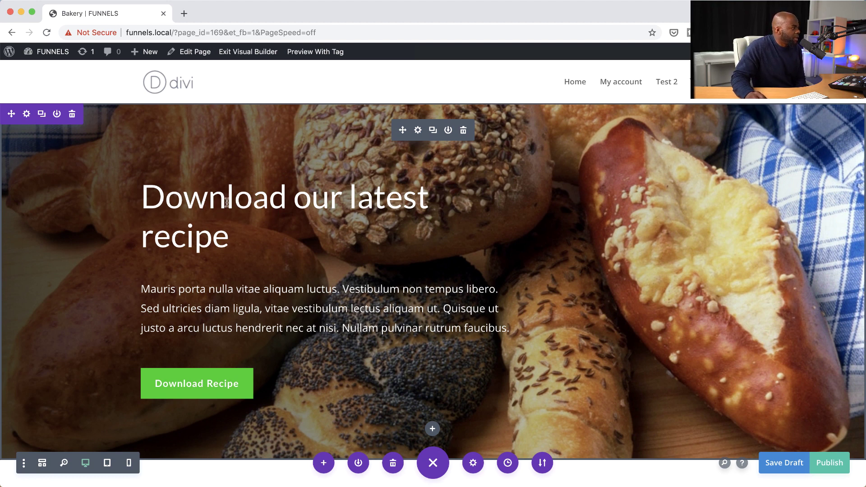
- Set the fullwidth header's title text size to 52px, make the title uppercase, and save the header settings
left_click(418, 130)
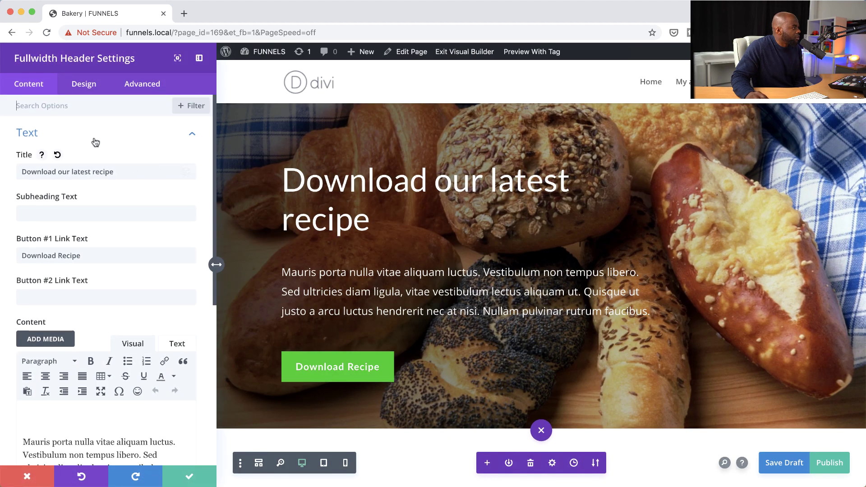
left_click(85, 87)
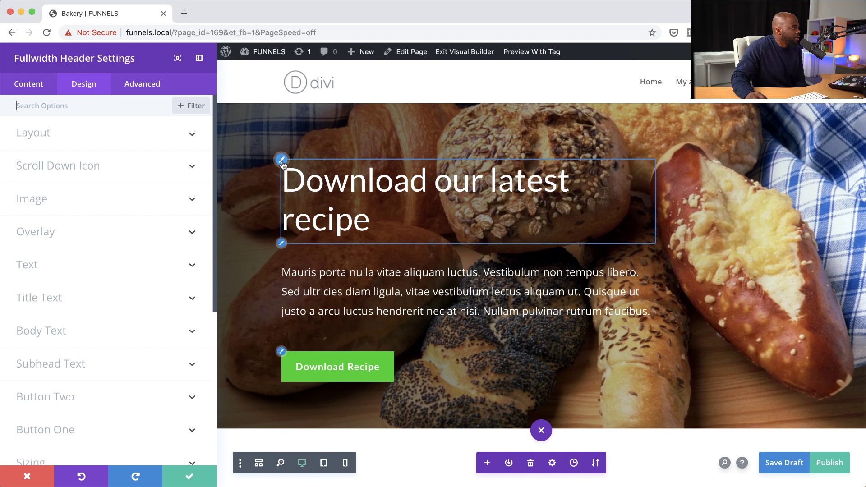
left_click(282, 160)
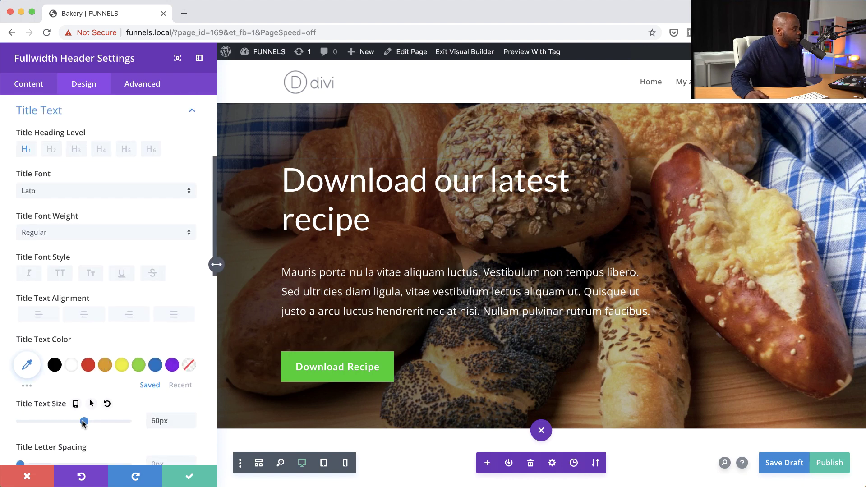
left_click_drag(83, 421, 75, 421)
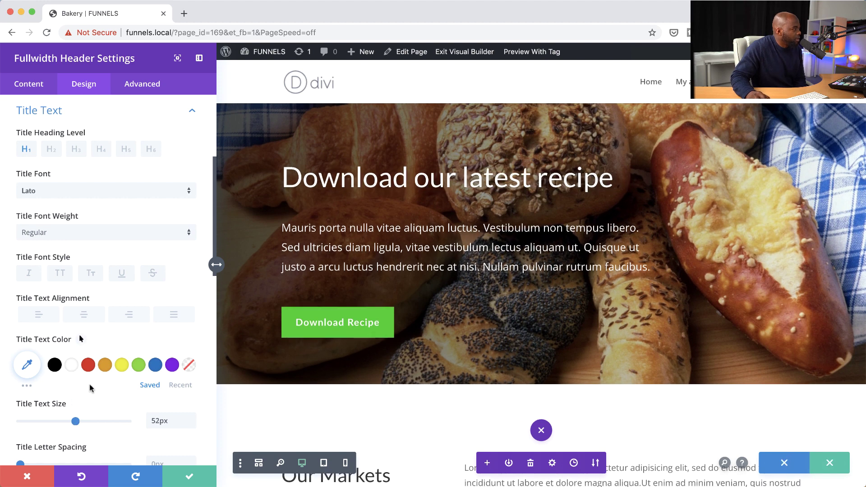
left_click(59, 273)
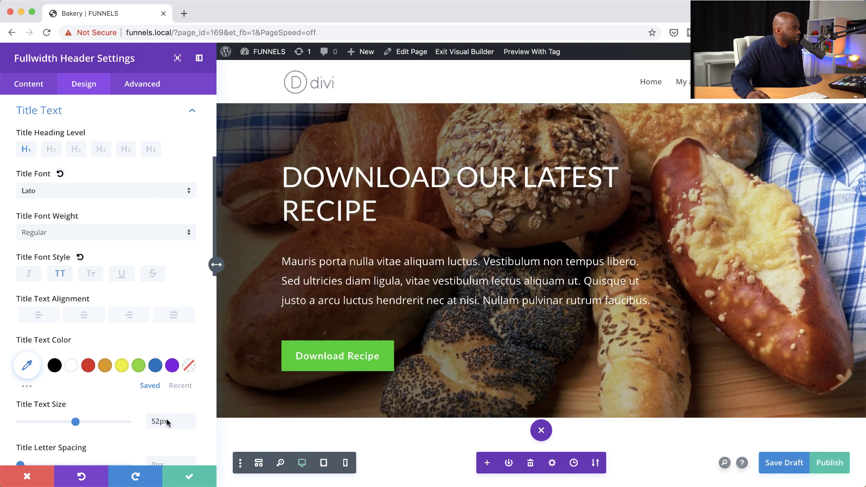
left_click(190, 476)
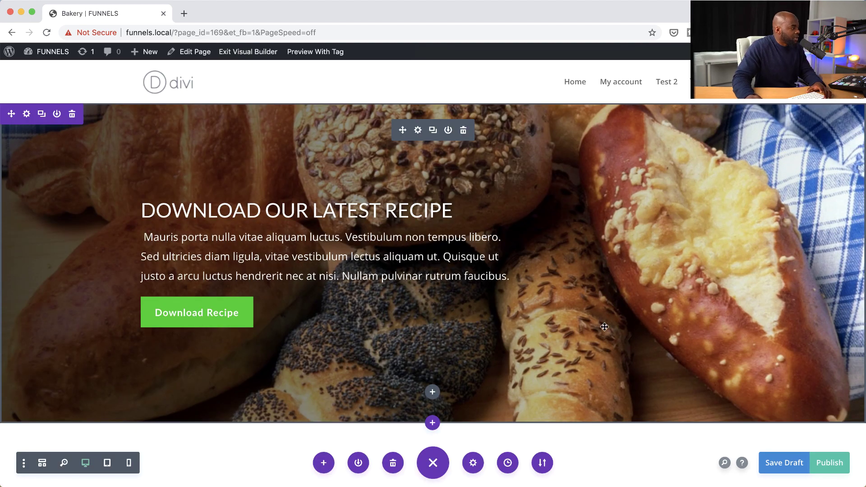
- Delete every section between the header and the video: Our Markets, the photo gallery, Over 400 Local Merchants, the testimonial quote and Special Events
scroll(604, 326, "down", 5)
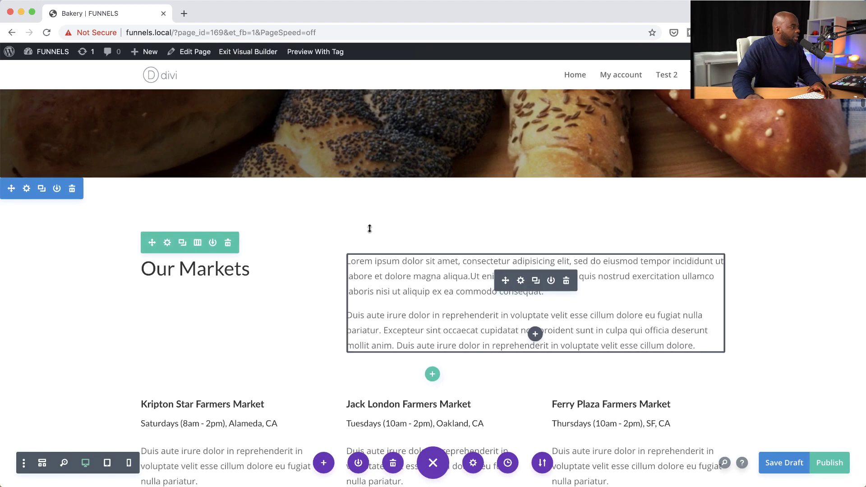
left_click(72, 189)
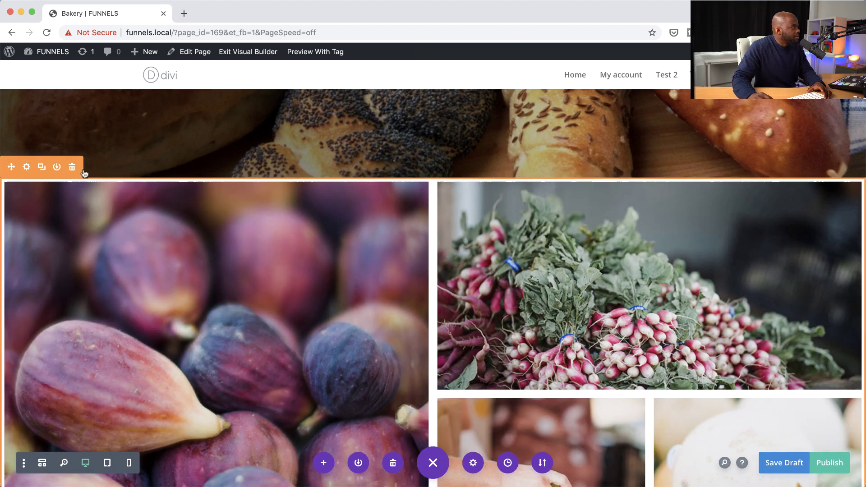
left_click(72, 169)
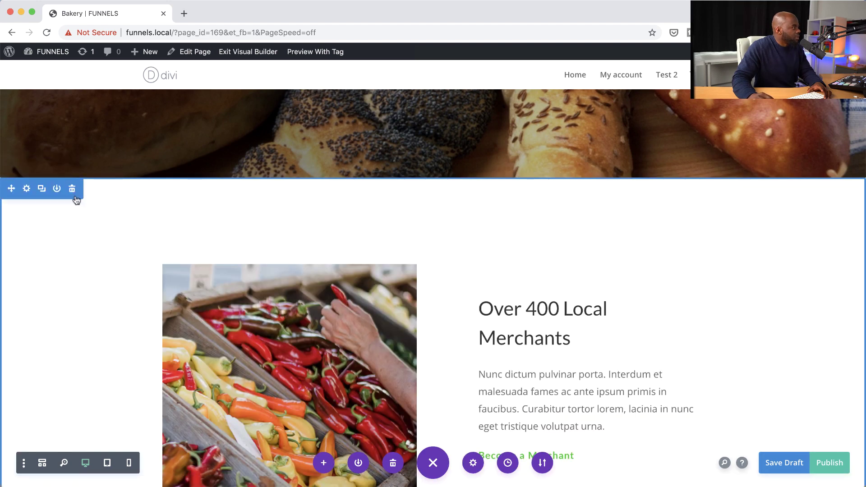
scroll(88, 217, "down", 4)
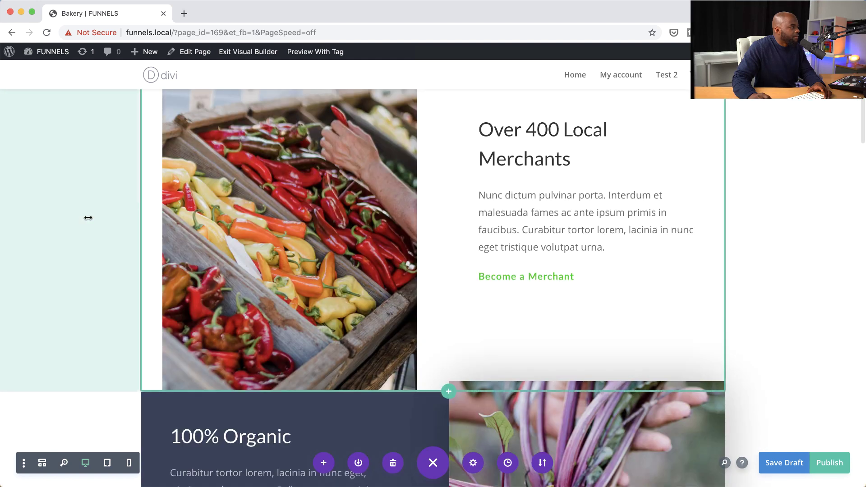
scroll(88, 218, "up", 5)
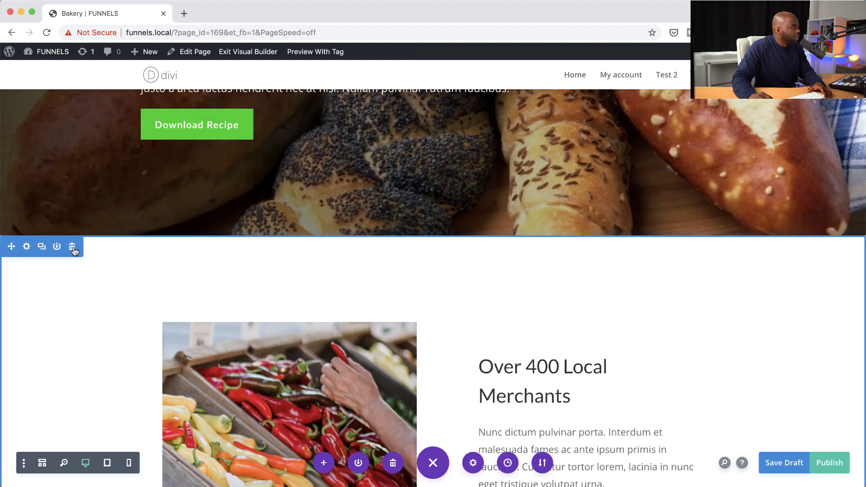
left_click(72, 247)
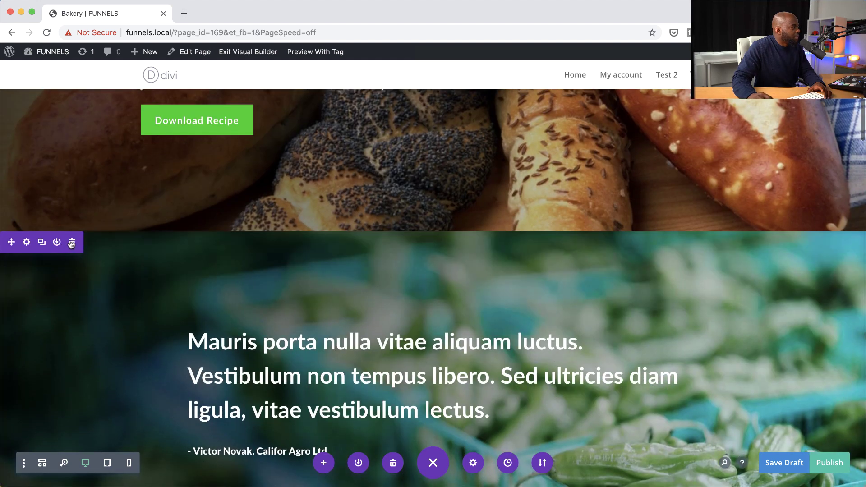
left_click(72, 242)
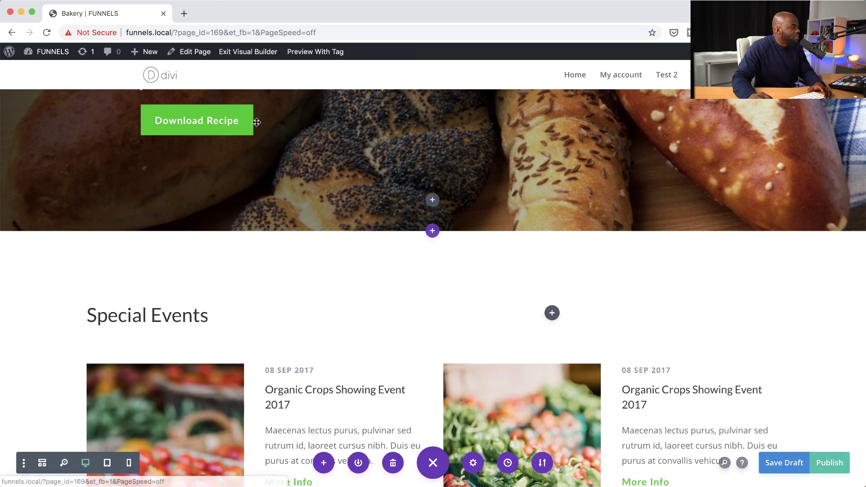
scroll(103, 302, "down", 2)
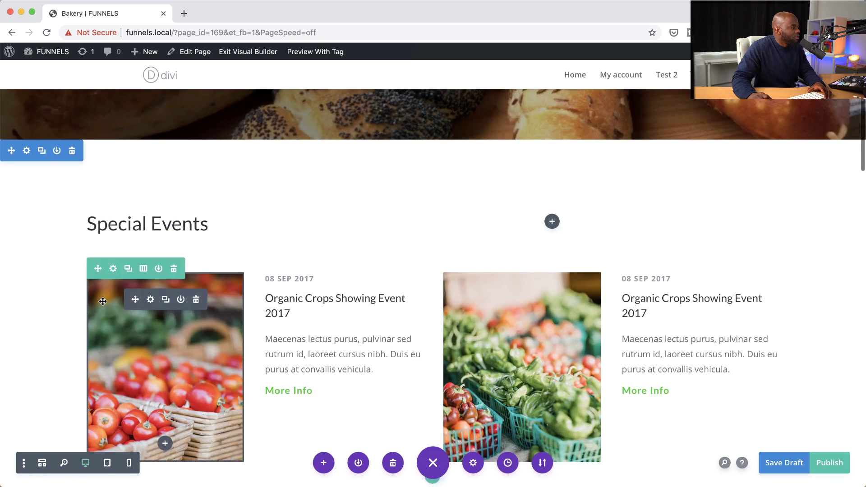
left_click(72, 151)
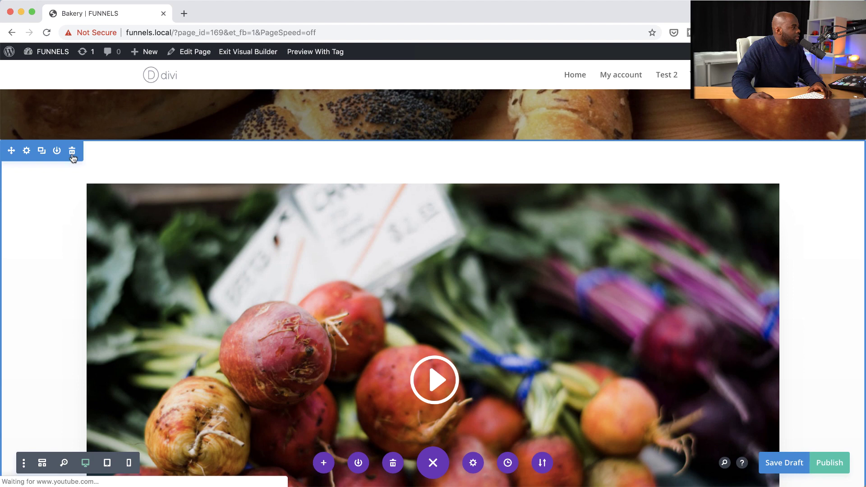
- Delete the sections below the video: Latest from the Blog, Join Our Newsletter, the sponsors, and Become a Merchant or Donate Today
scroll(85, 309, "down", 1)
scroll(85, 309, "down", 9)
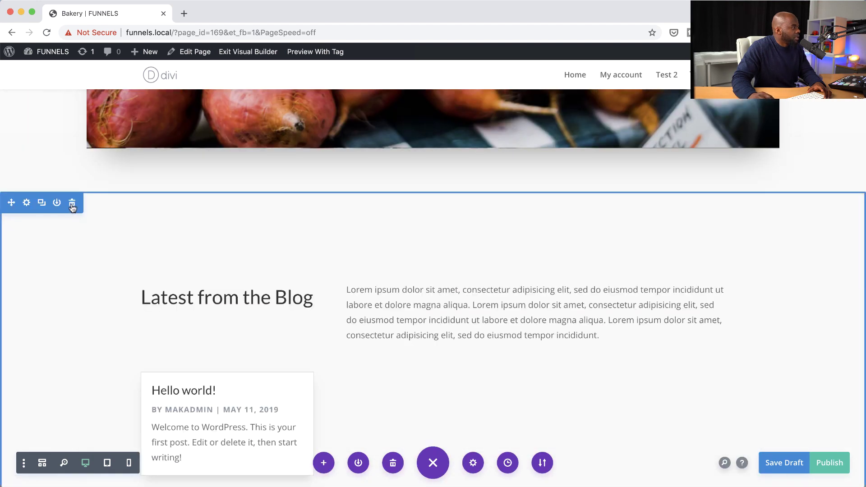
left_click(72, 203)
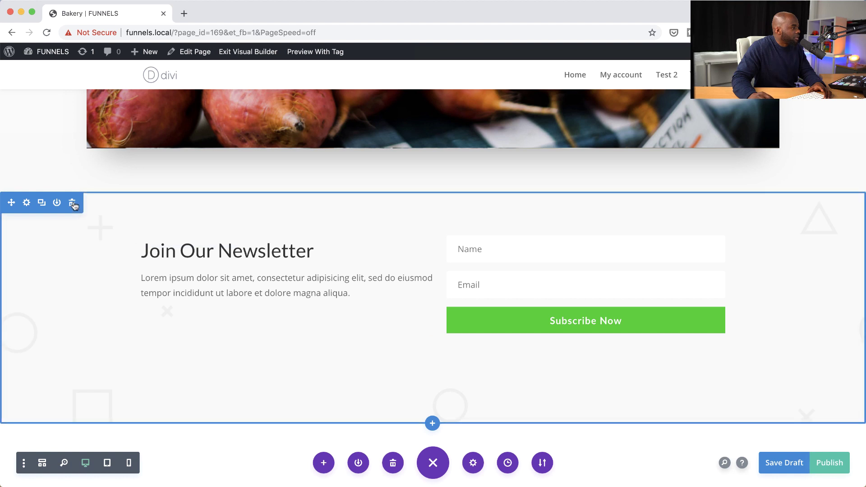
left_click(72, 202)
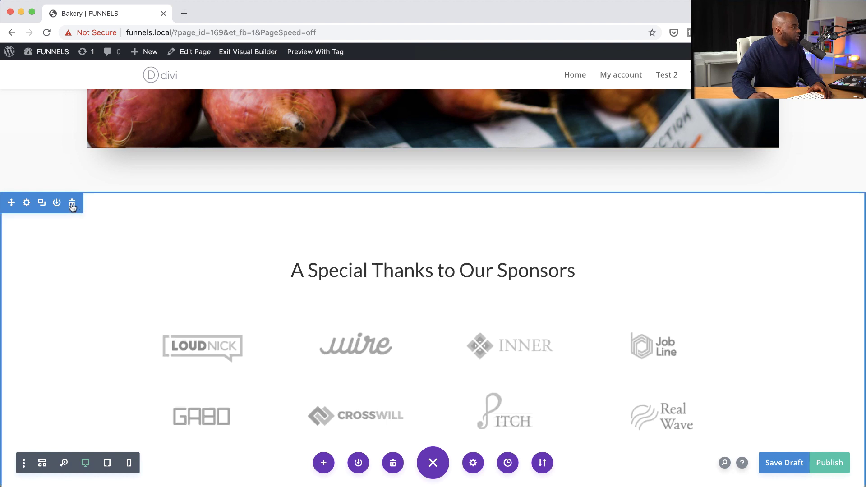
left_click(73, 203)
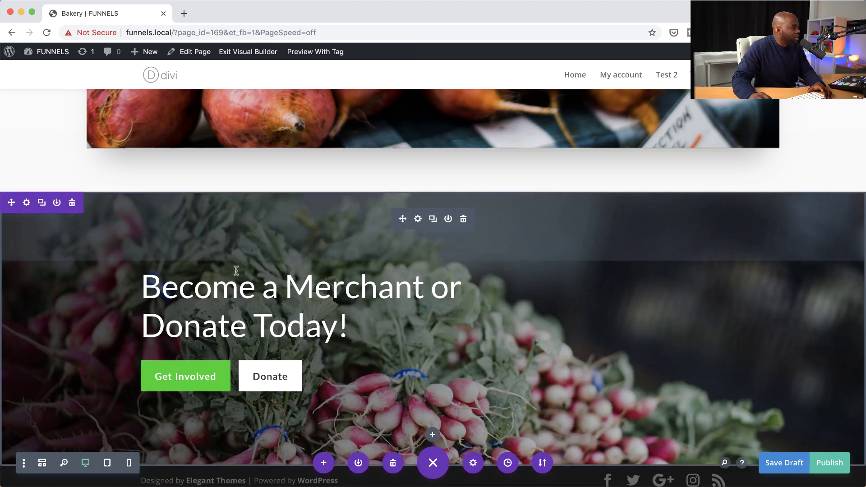
scroll(99, 318, "down", 1)
left_click(73, 170)
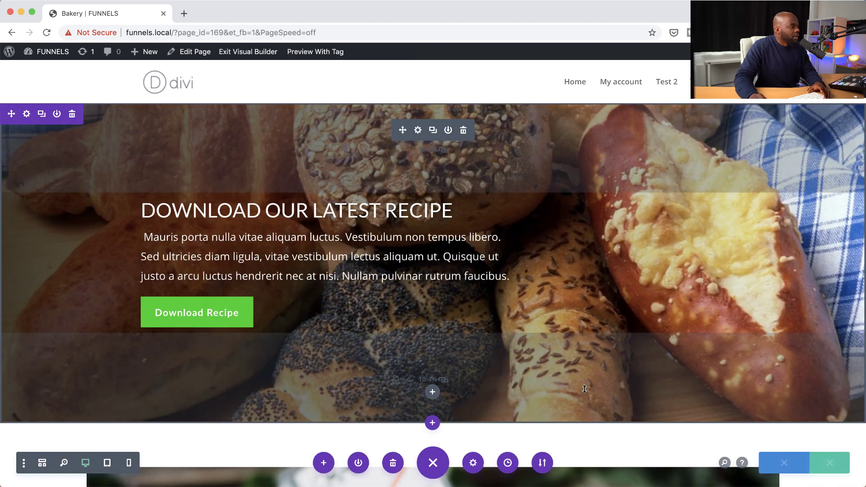
- Insert a regular section directly below the header with a two-column row split two-fifths and three-fifths
left_click(432, 424)
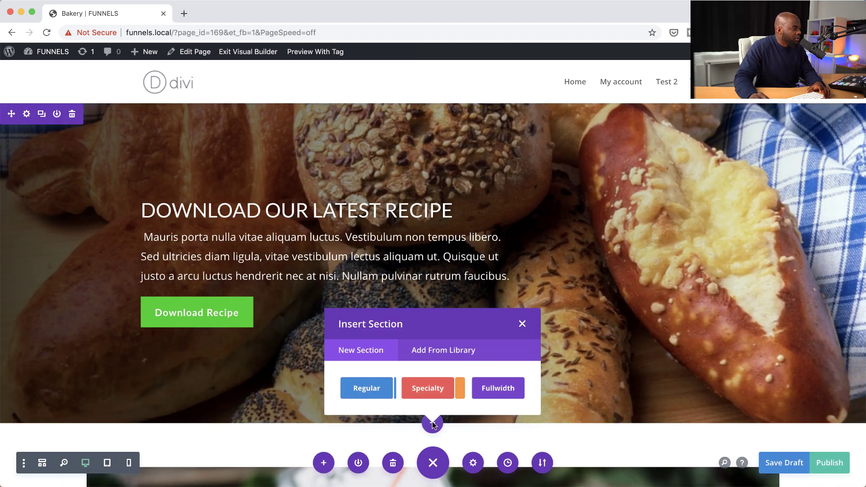
left_click(366, 389)
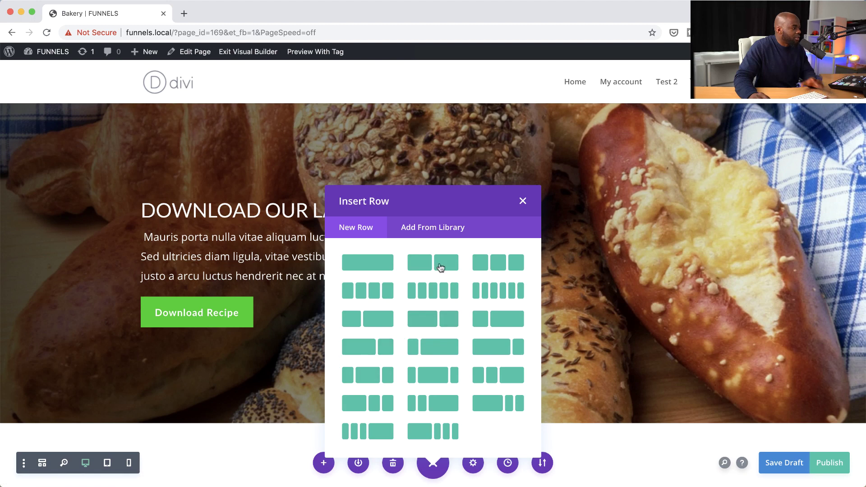
left_click(378, 321)
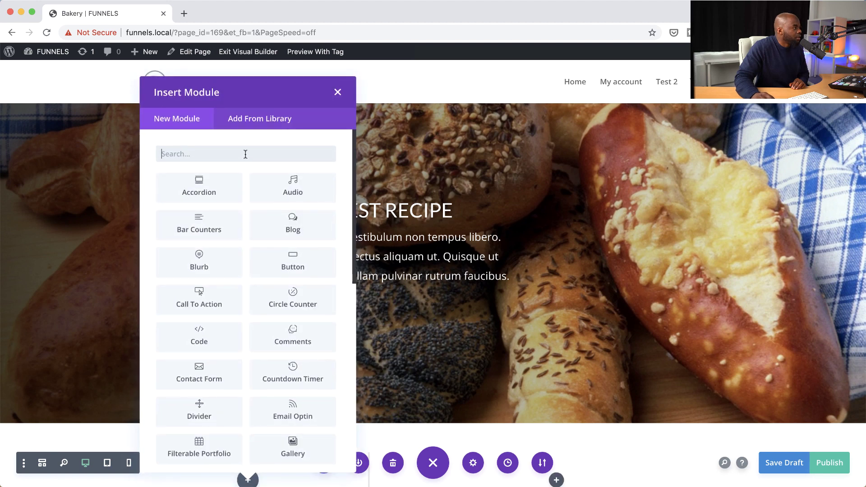
- Add an Image module to the row's narrower column using girl-657753_1280.jpg from the media library, and save it
left_click(245, 155)
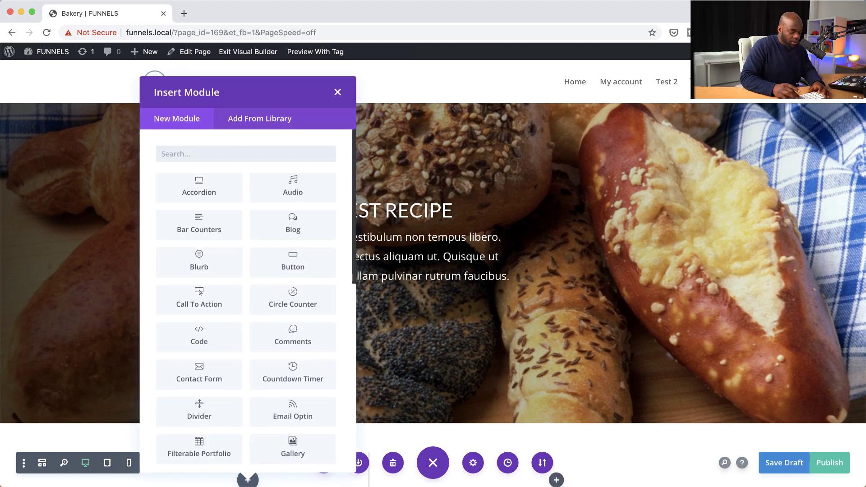
type("image")
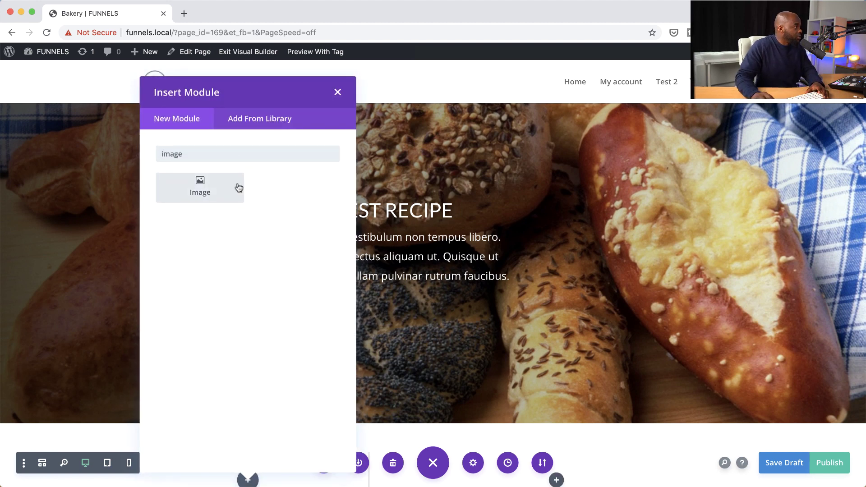
left_click(238, 187)
left_click(146, 208)
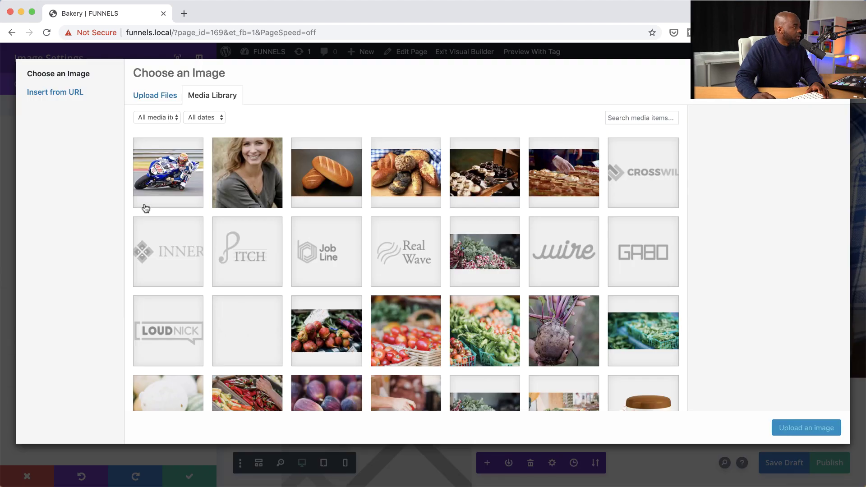
left_click(259, 170)
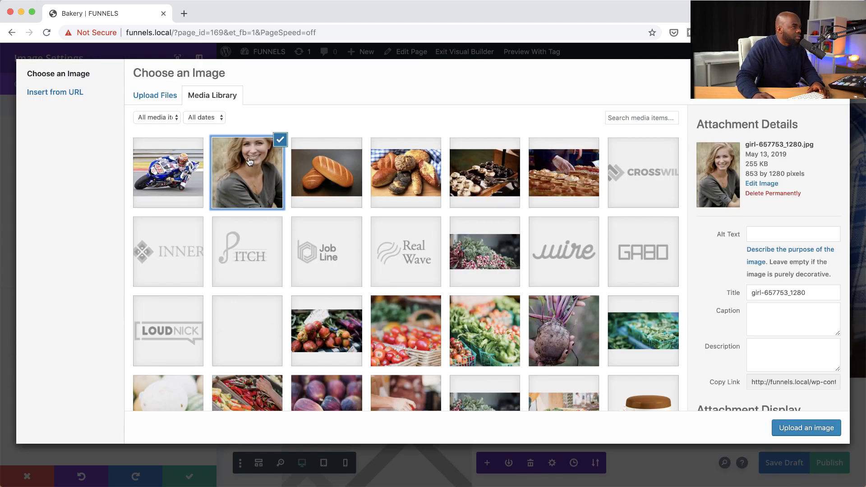
left_click(810, 428)
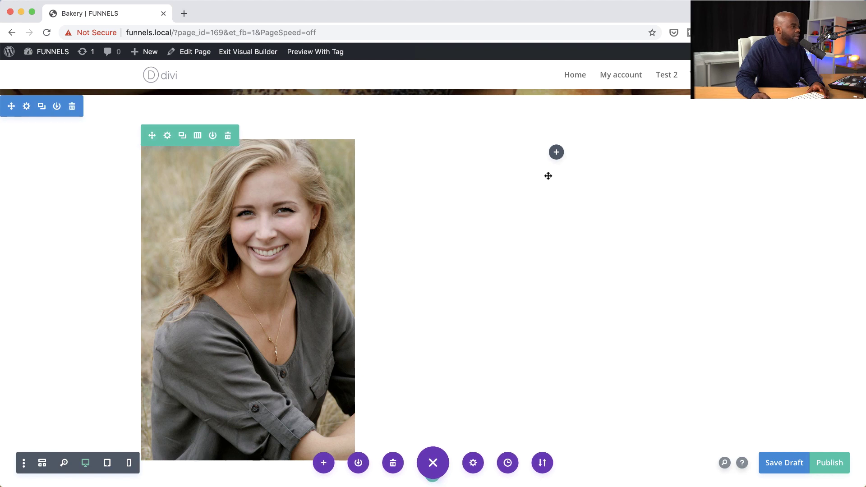
- Add a Text module to the wider column beside the woman's photo
left_click(556, 151)
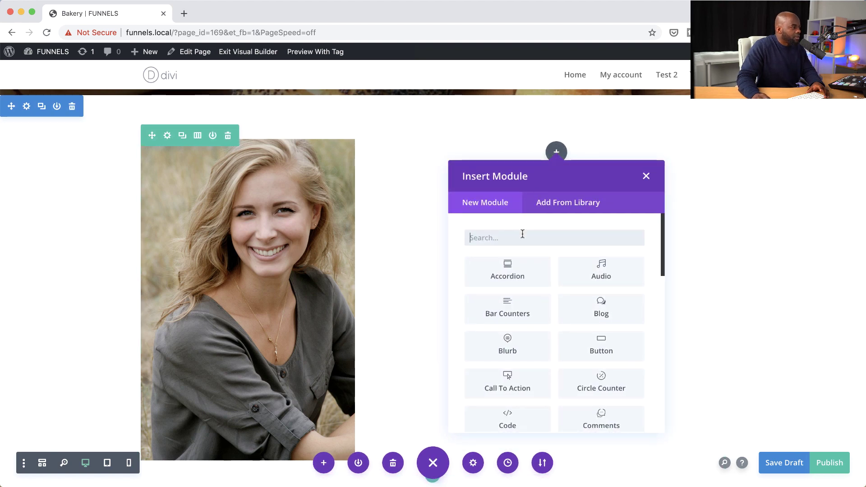
type("text")
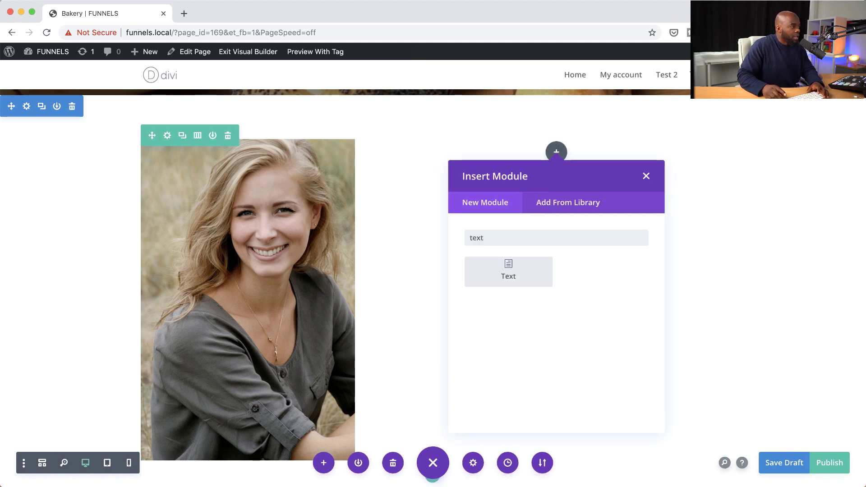
left_click(518, 271)
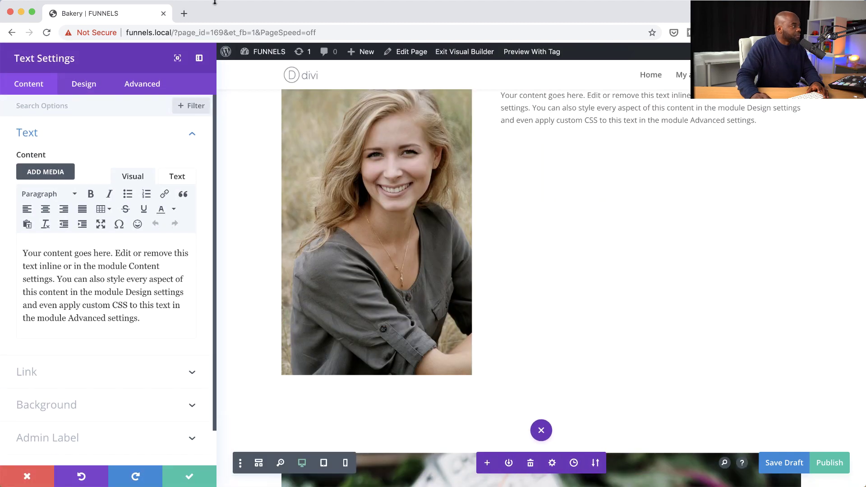
- Copy the first four short lorem ipsum paragraphs from lorem2.com in a new browser tab
left_click(184, 14)
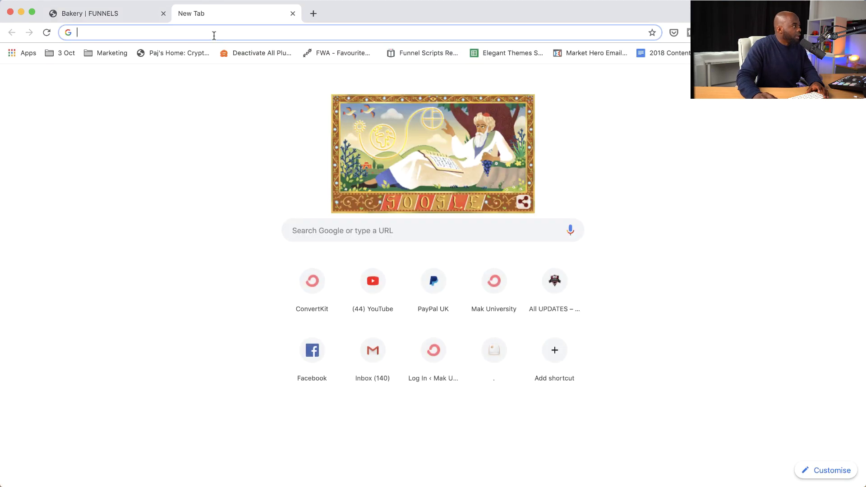
type("lorem")
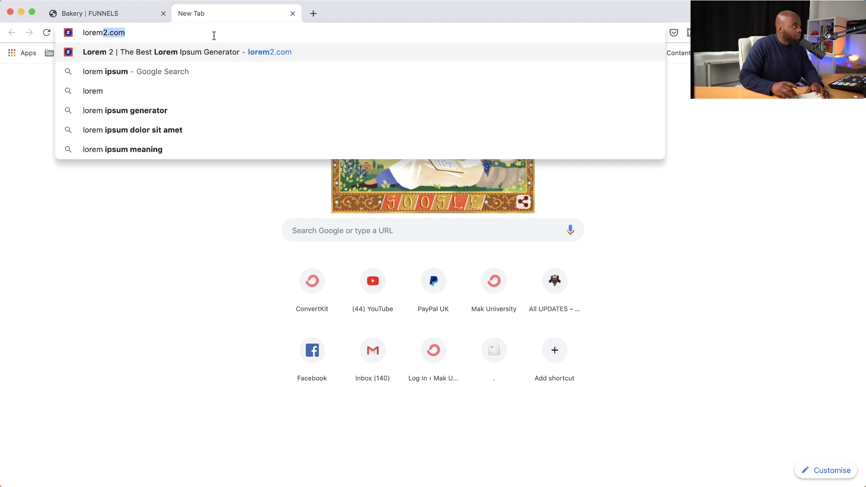
key("Return")
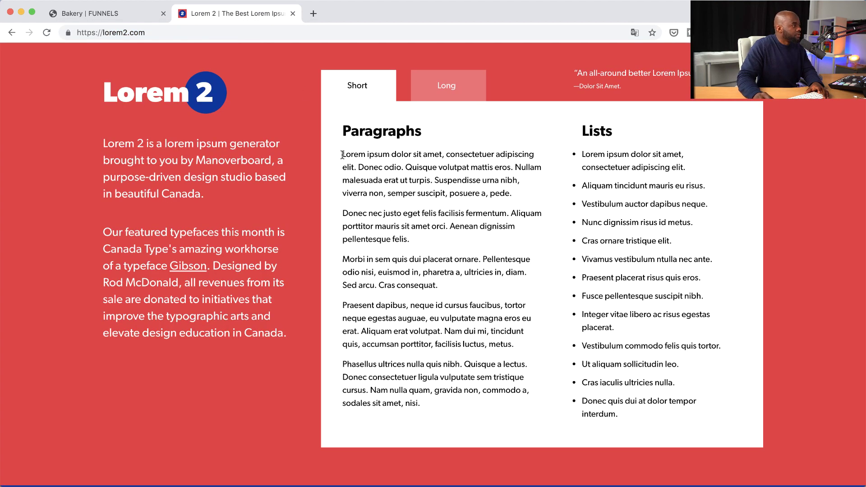
left_click_drag(342, 155, 530, 358)
key("super+c")
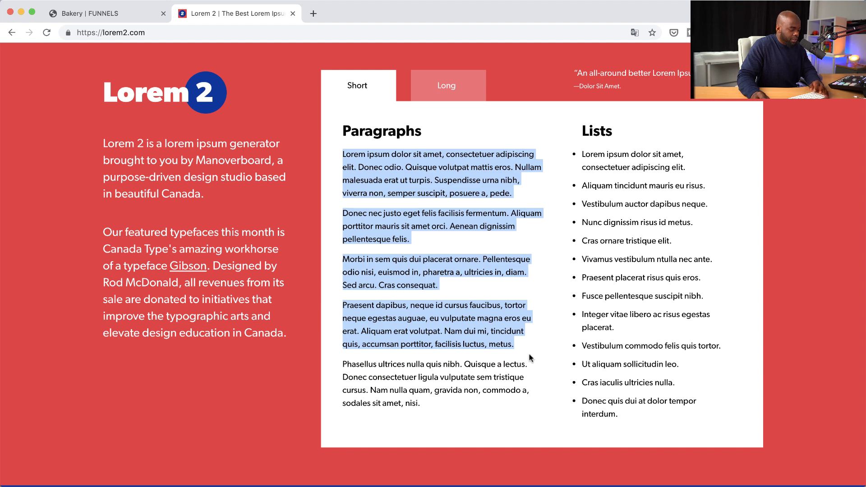
- Replace the Text module's placeholder content on the Bakery page with the copied lorem ipsum paragraphs and save the module
left_click(118, 13)
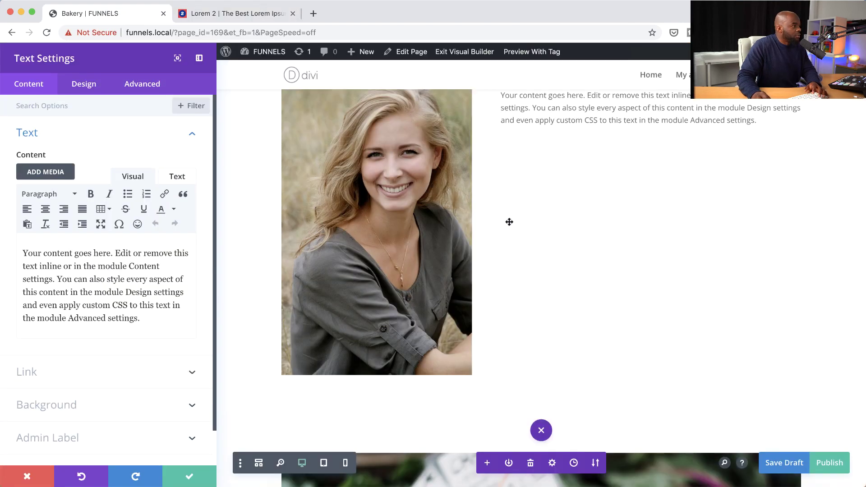
left_click_drag(151, 320, 40, 257)
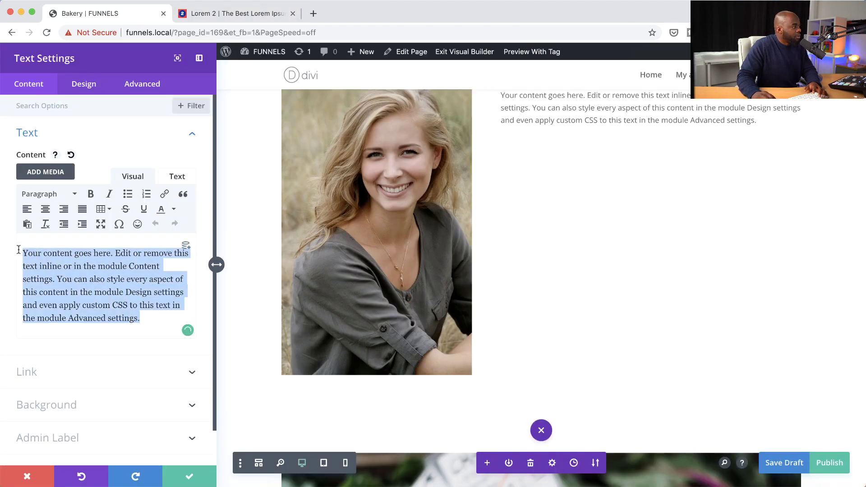
key("super+v")
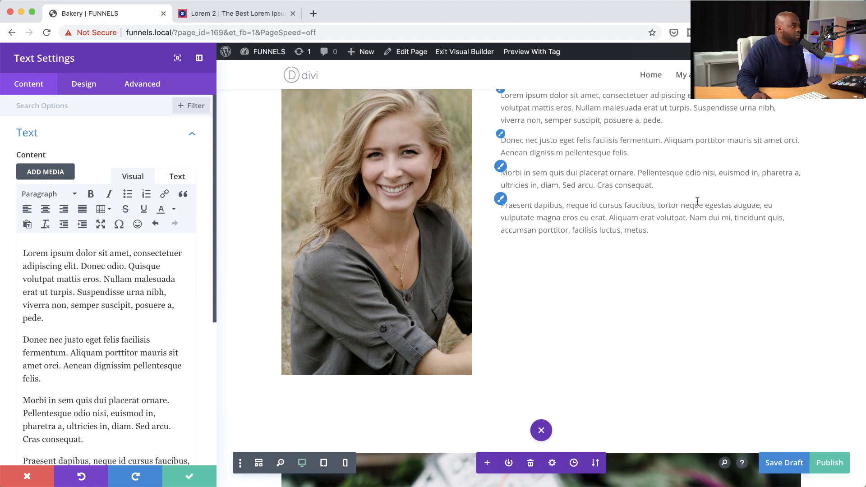
scroll(697, 201, "up", 5)
scroll(698, 212, "down", 3)
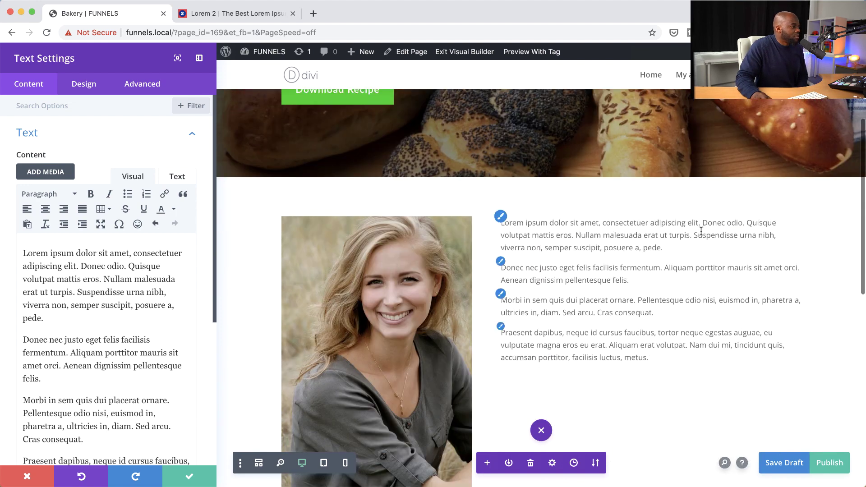
scroll(700, 231, "down", 1)
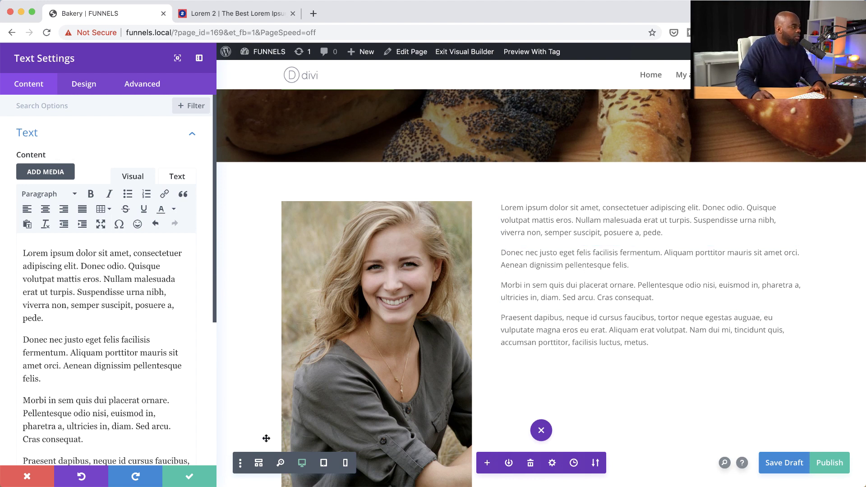
left_click(191, 476)
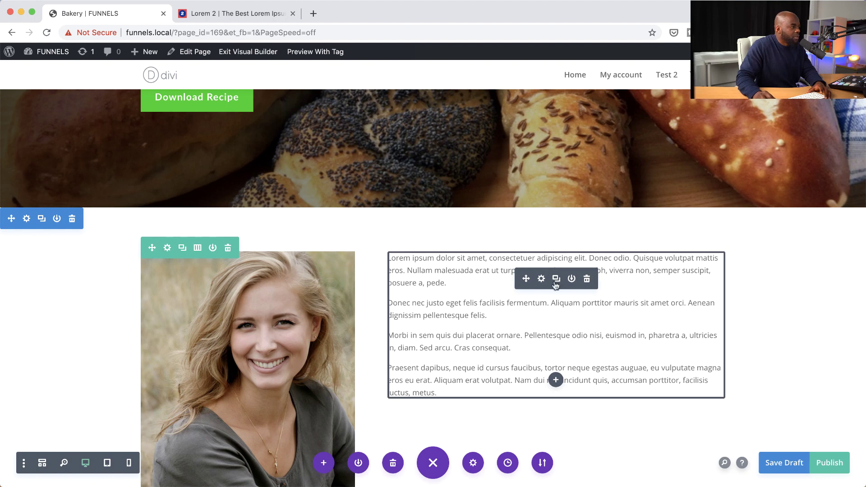
- Add a second Text module below the lorem ipsum paragraphs beside the woman's photo
left_click(556, 384)
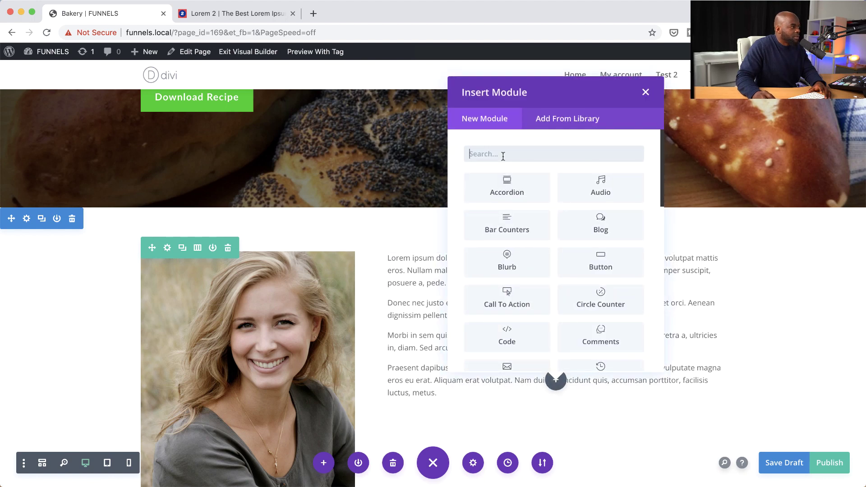
left_click(503, 155)
type("text")
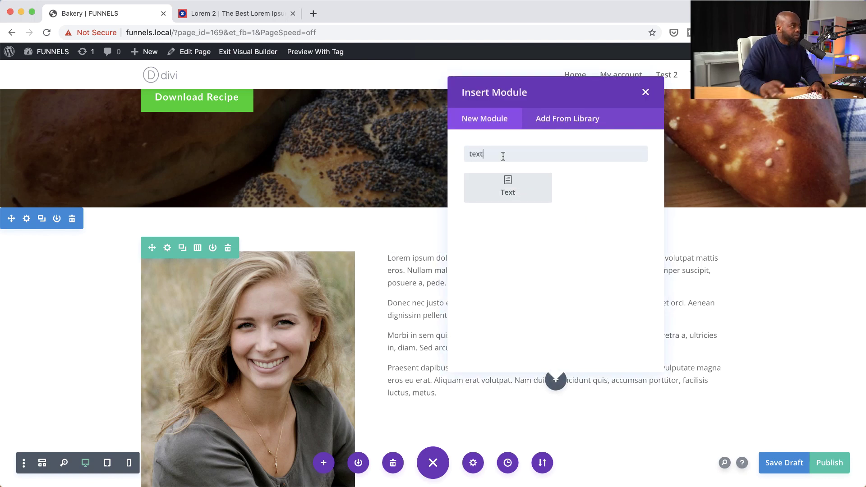
left_click(521, 193)
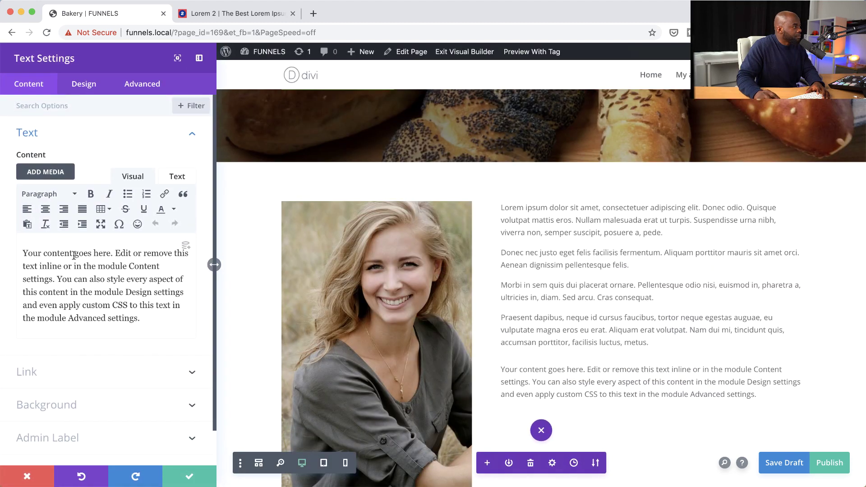
- Replace the new module's placeholder with "MEET" and the woman's first name in capitals, format it as Heading 2, and save
left_click_drag(48, 258, 158, 335)
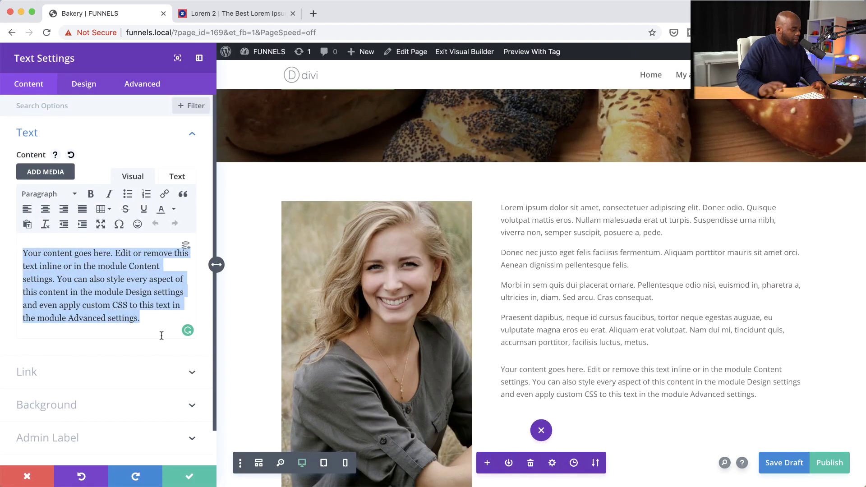
key("BackSpace")
type("MEET ")
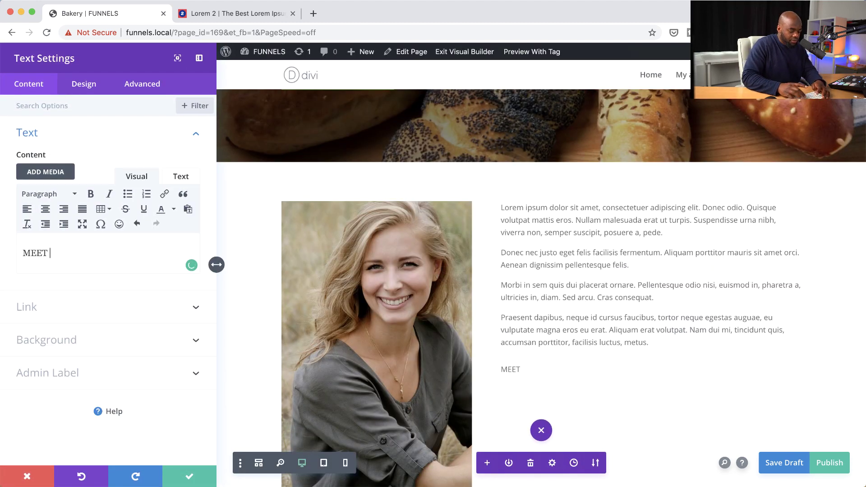
type("JANE")
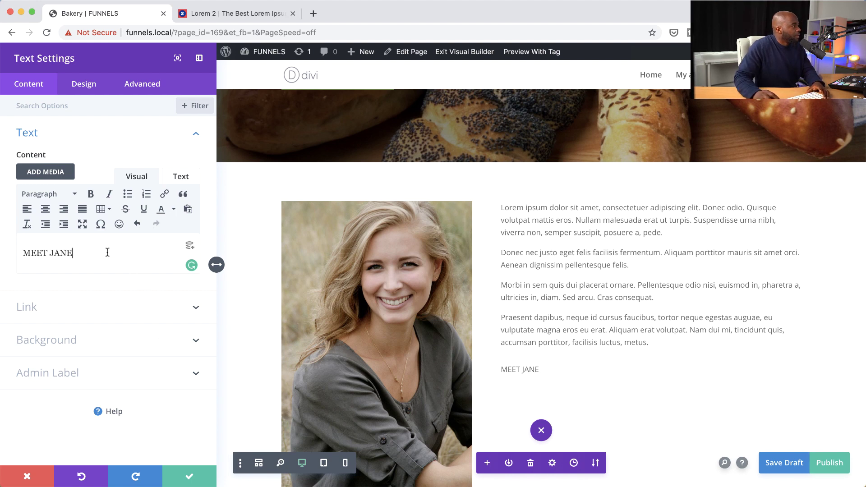
left_click(57, 196)
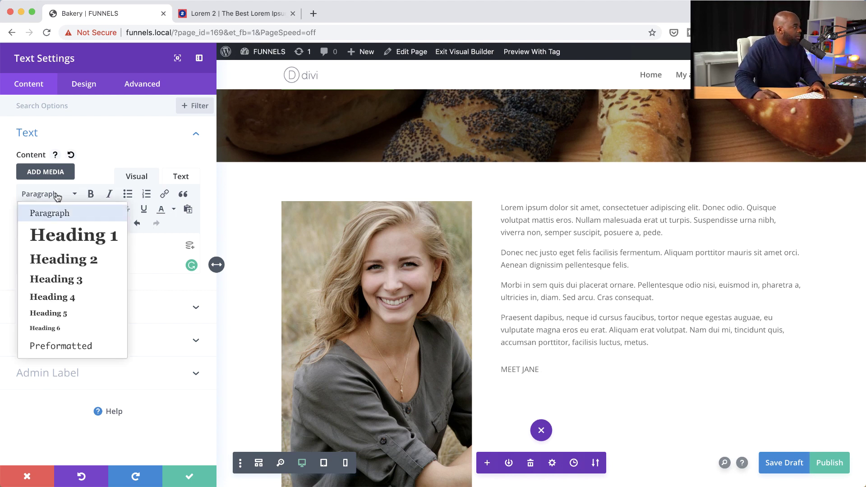
left_click(82, 258)
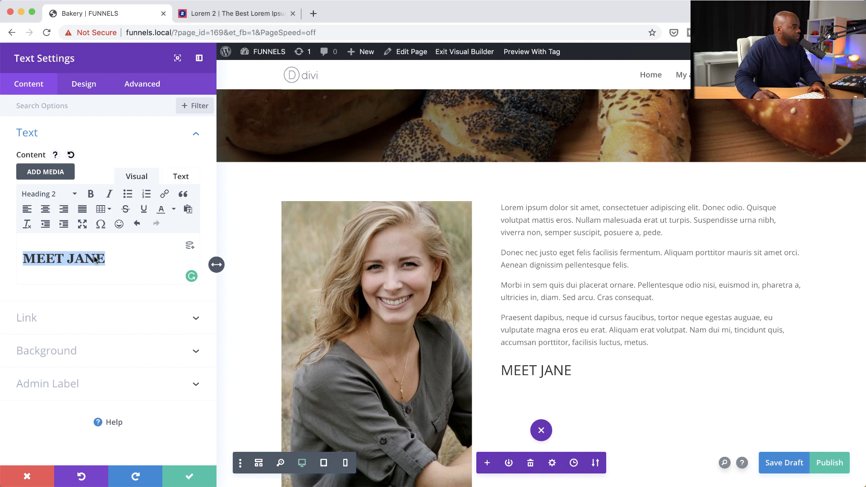
left_click(188, 477)
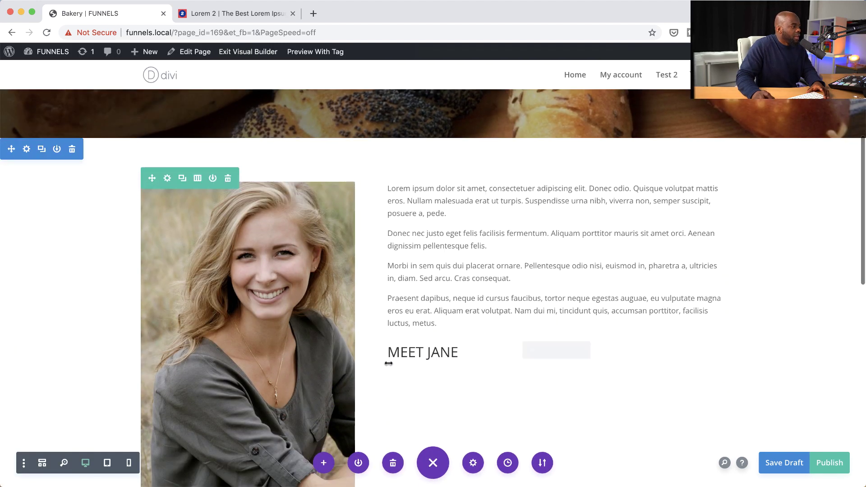
- Move the heading module above the lorem ipsum paragraphs and reduce the spacing between the two modules
left_click_drag(525, 351, 525, 201)
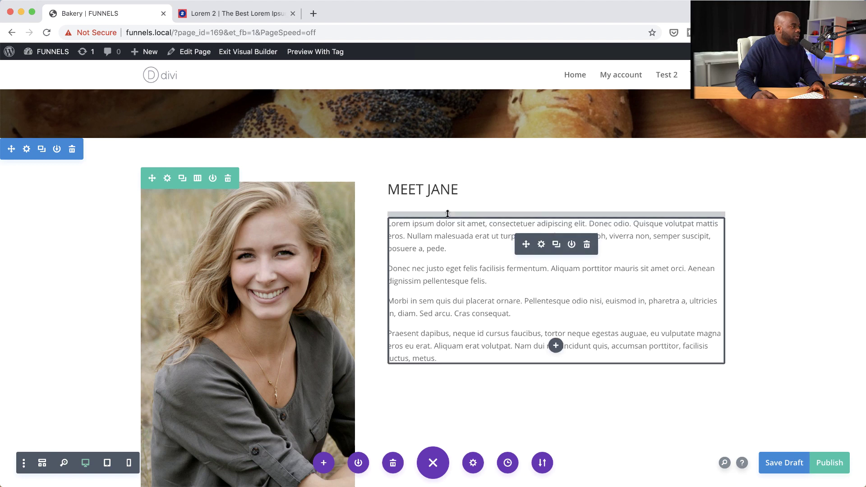
left_click_drag(448, 213, 447, 201)
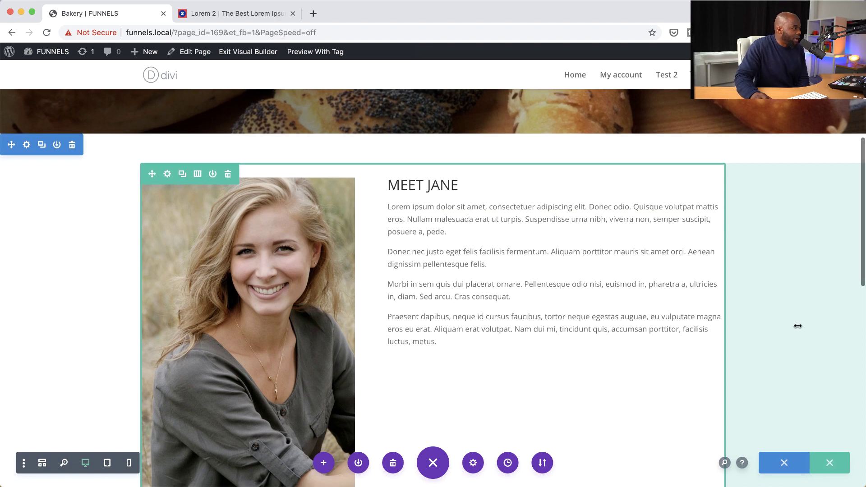
- Review the page layout from the recipe header through the photo and text row to the video section
scroll(796, 328, "down", 3)
scroll(797, 326, "up", 10)
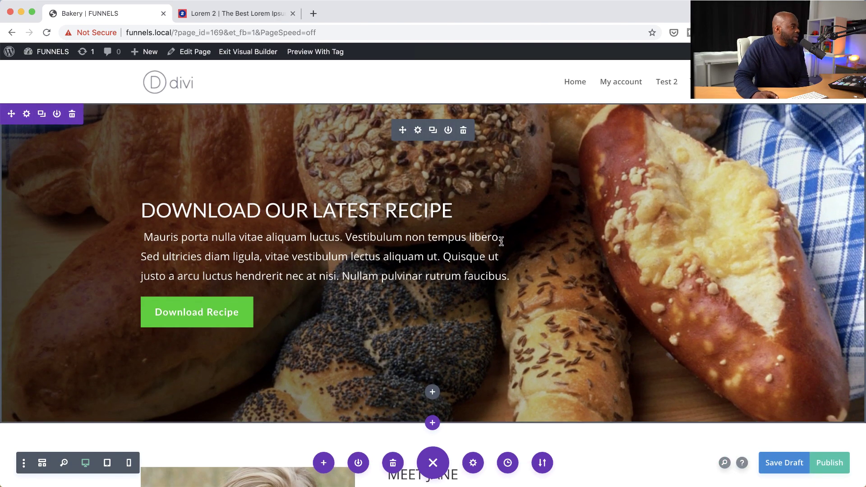
scroll(532, 275, "down", 10)
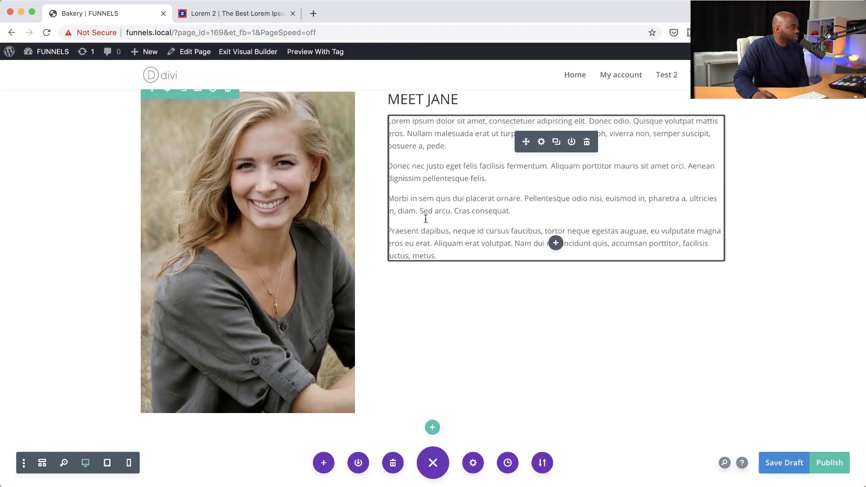
scroll(387, 157, "up", 4)
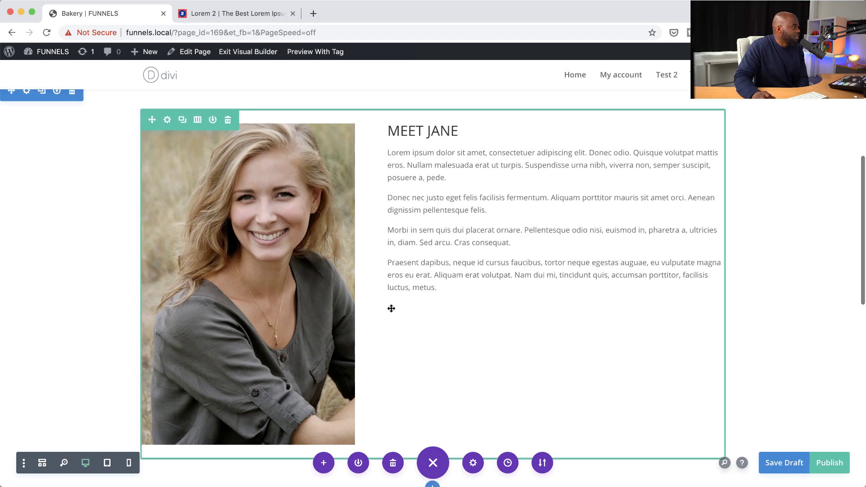
scroll(489, 355, "down", 10)
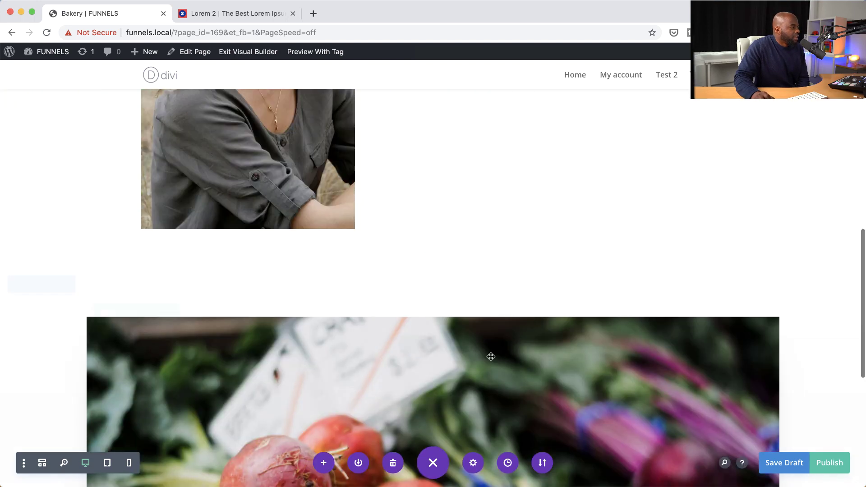
scroll(490, 360, "down", 1)
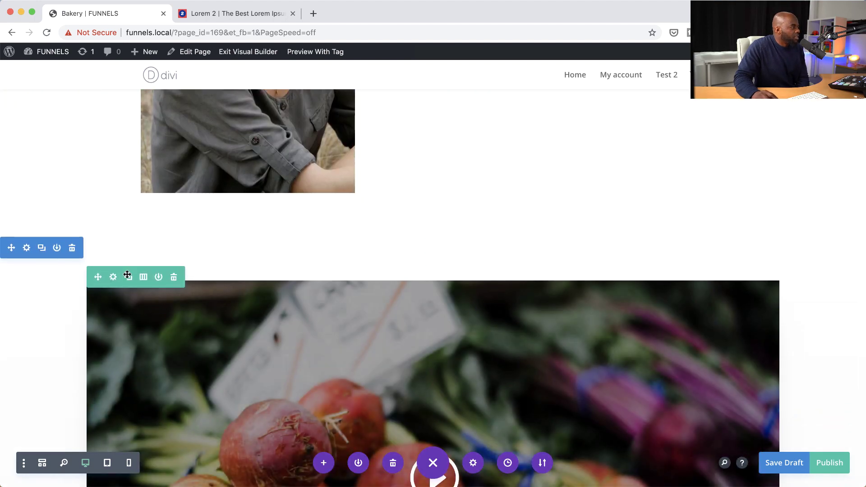
scroll(371, 336, "down", 2)
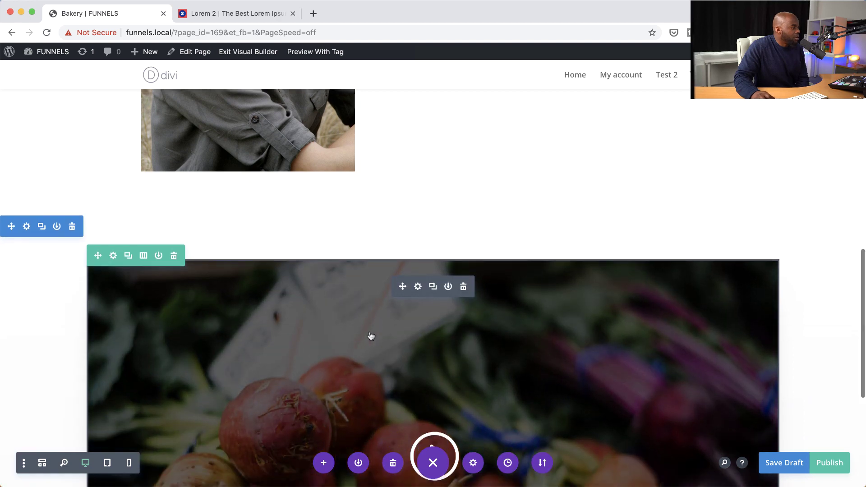
scroll(370, 336, "down", 2)
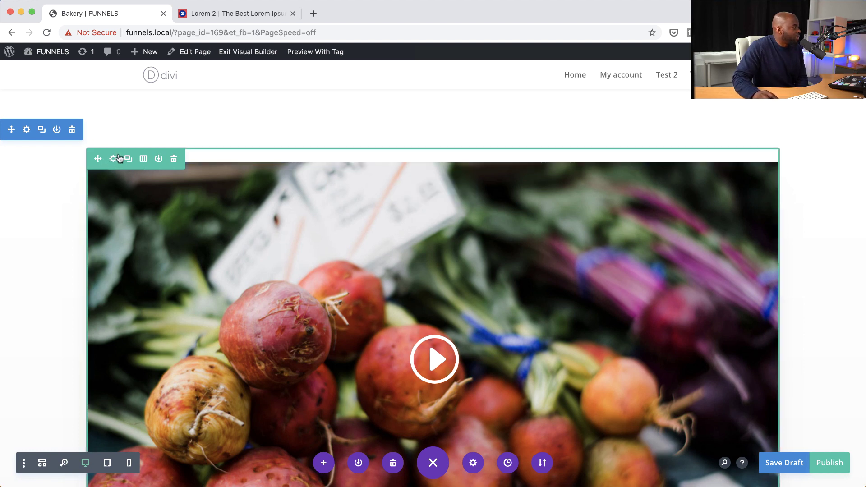
left_click(27, 131)
left_click(68, 166)
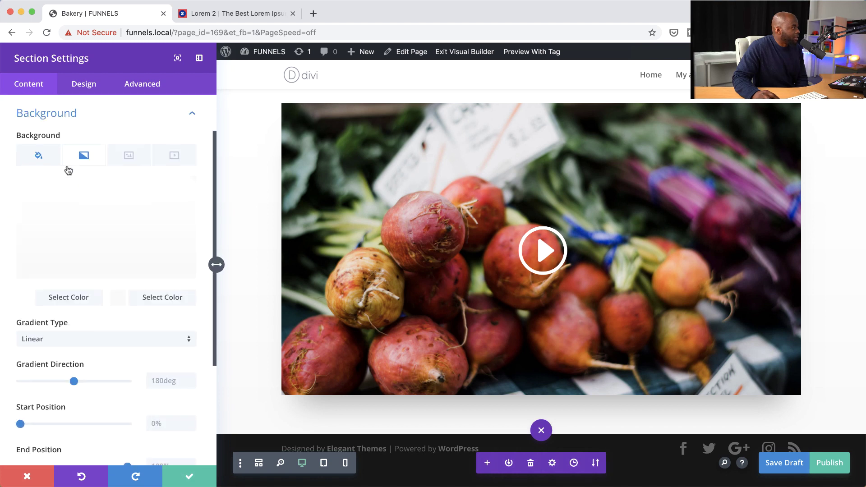
scroll(68, 168, "down", 1)
scroll(40, 158, "up", 3)
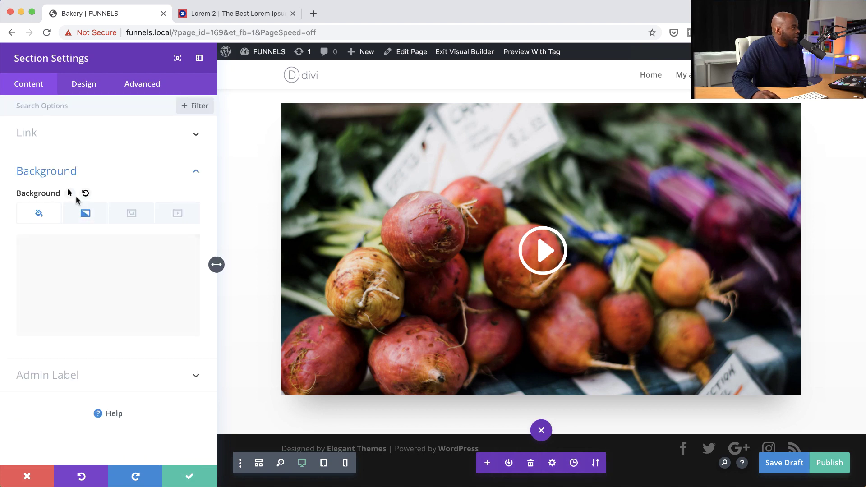
left_click(79, 264)
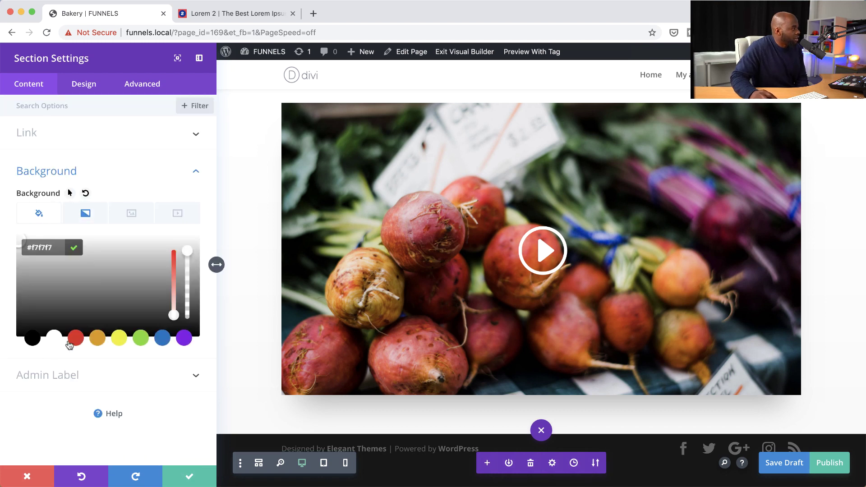
left_click(77, 339)
left_click_drag(37, 287, 23, 310)
key("Escape")
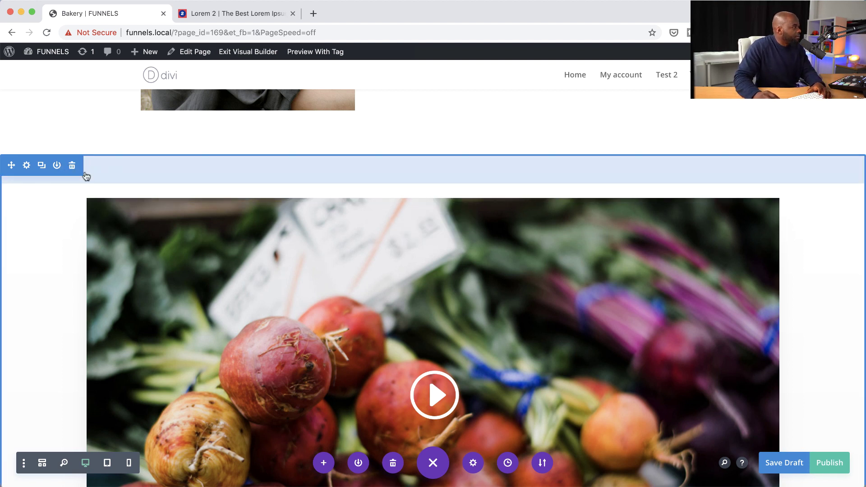
- Delete the premade video section and insert a new regular section with a single-column row in its place
left_click(73, 165)
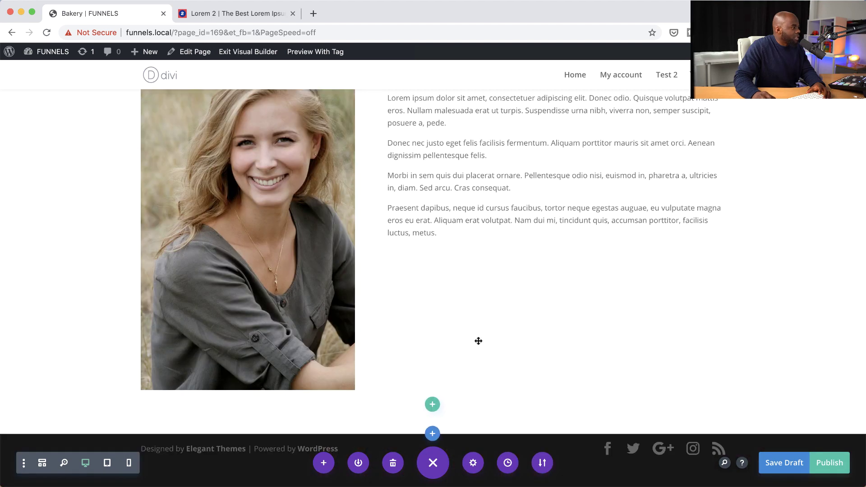
left_click(433, 434)
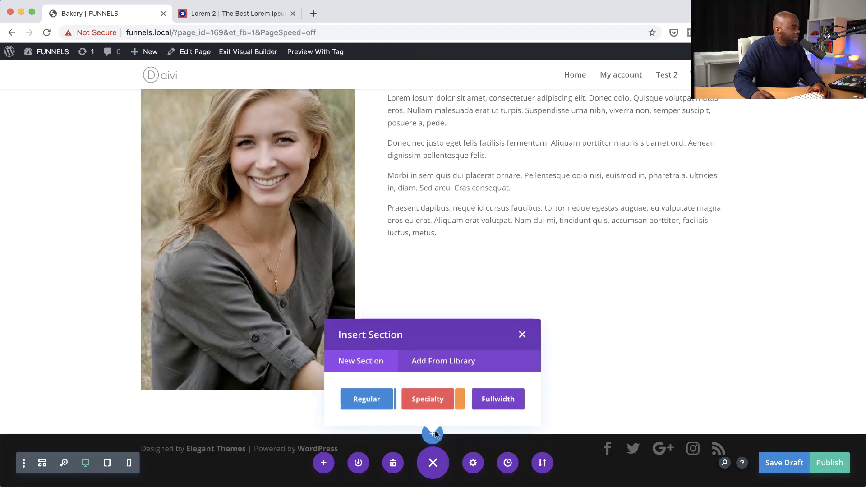
left_click(368, 399)
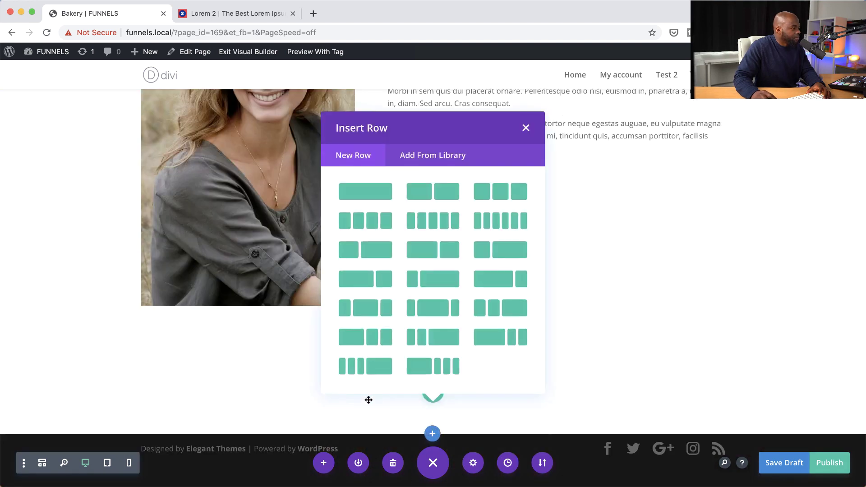
left_click(387, 190)
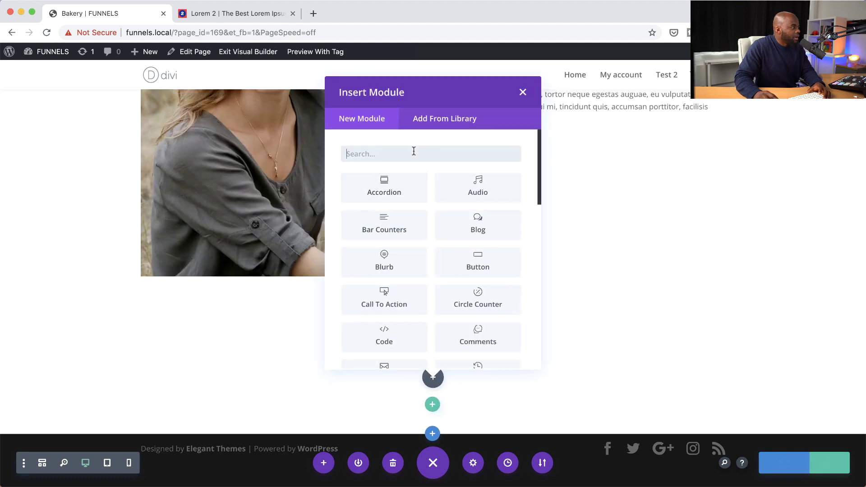
- Insert a Video module in the new row and set baked-bread-buns-209206.jpg from the media library as its image overlay
type("vimeo")
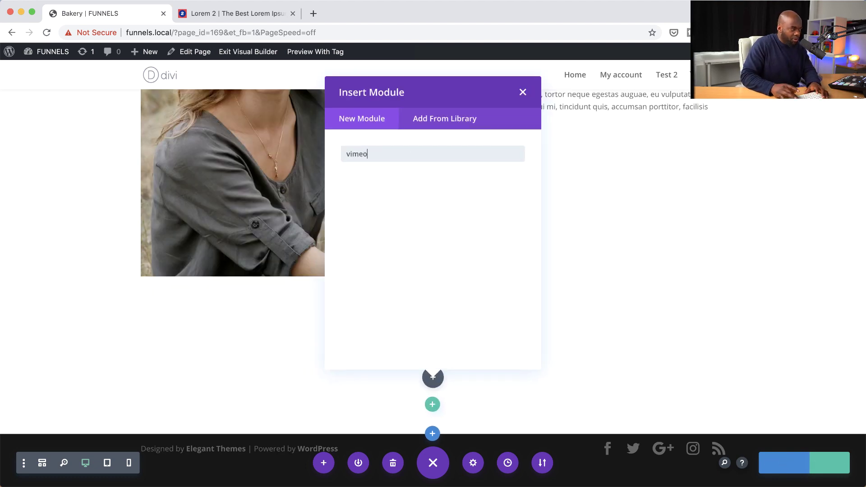
key("Return")
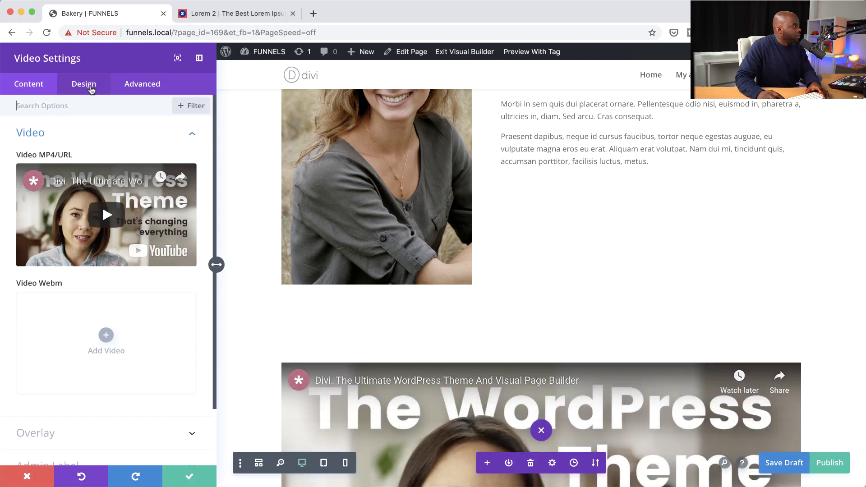
scroll(135, 361, "down", 3)
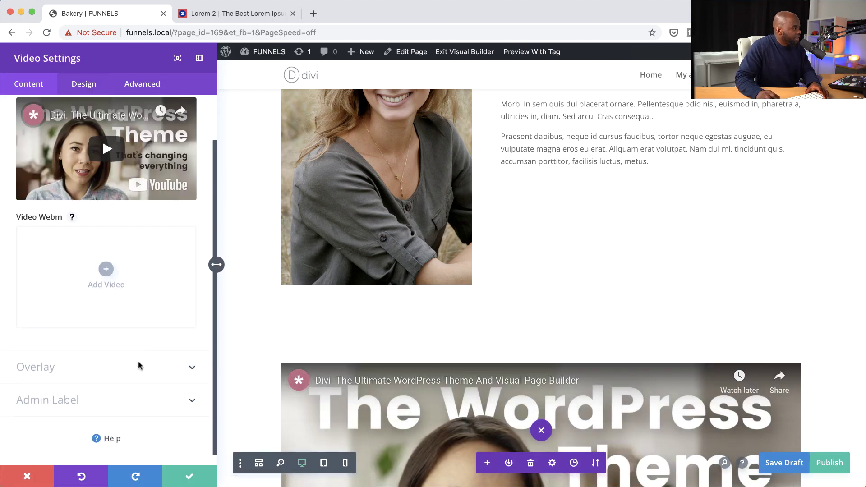
left_click(60, 369)
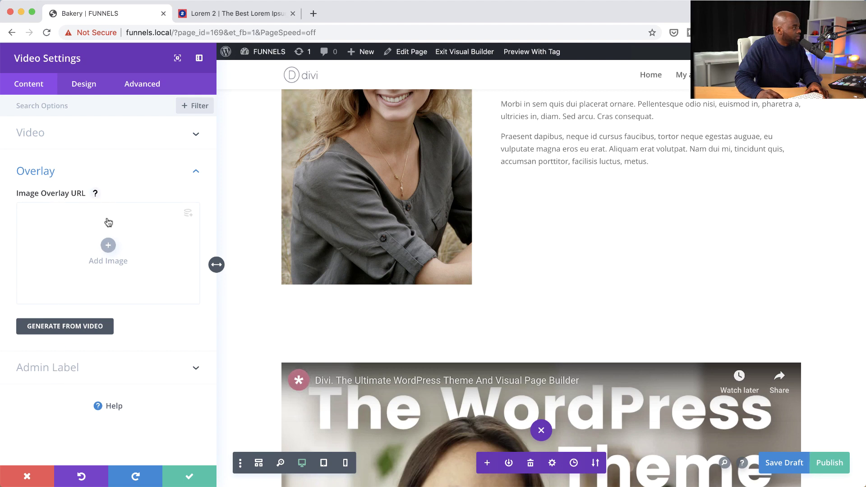
left_click(109, 247)
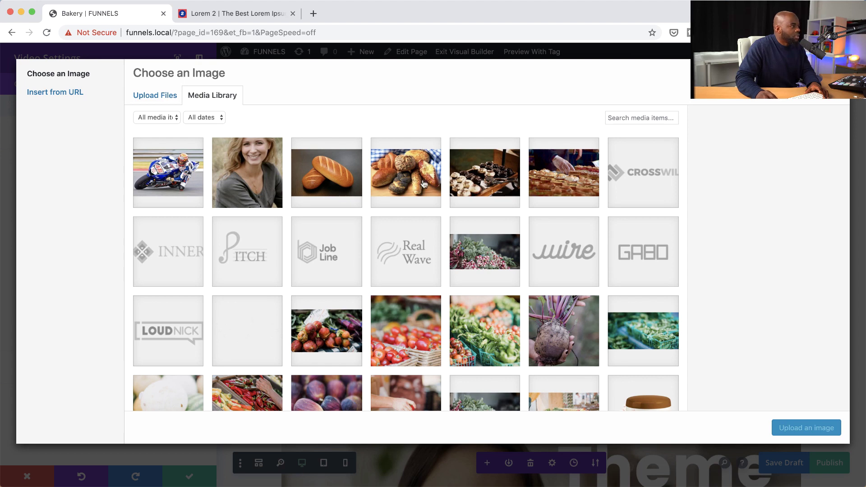
left_click(325, 183)
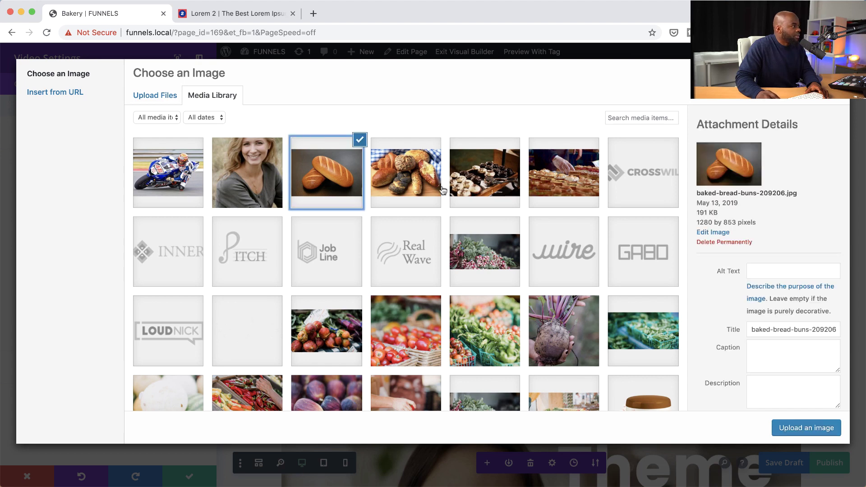
left_click(806, 428)
scroll(622, 348, "down", 5)
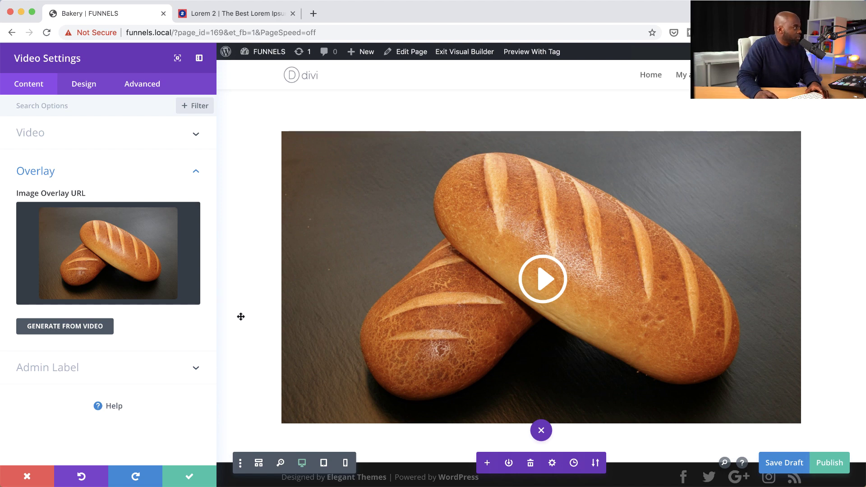
- Set the video module's width to 66%, align it to the center, and save the module
left_click(85, 88)
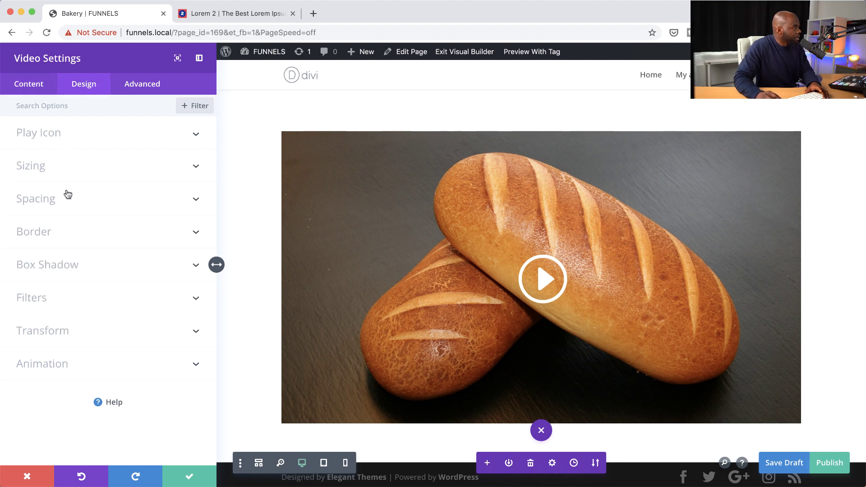
left_click(49, 168)
left_click_drag(126, 150, 91, 155)
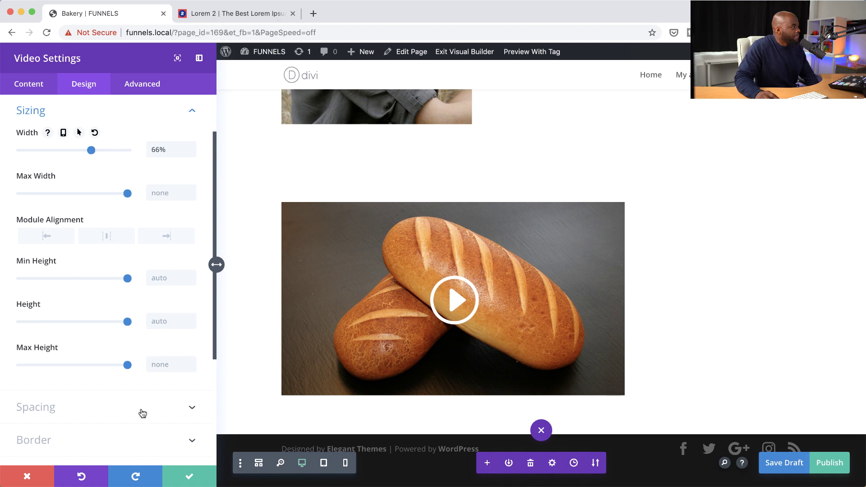
left_click(107, 237)
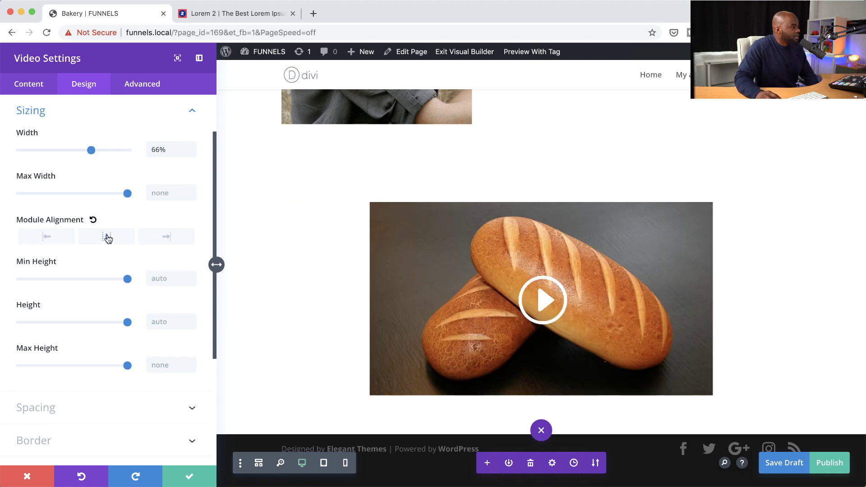
left_click(189, 475)
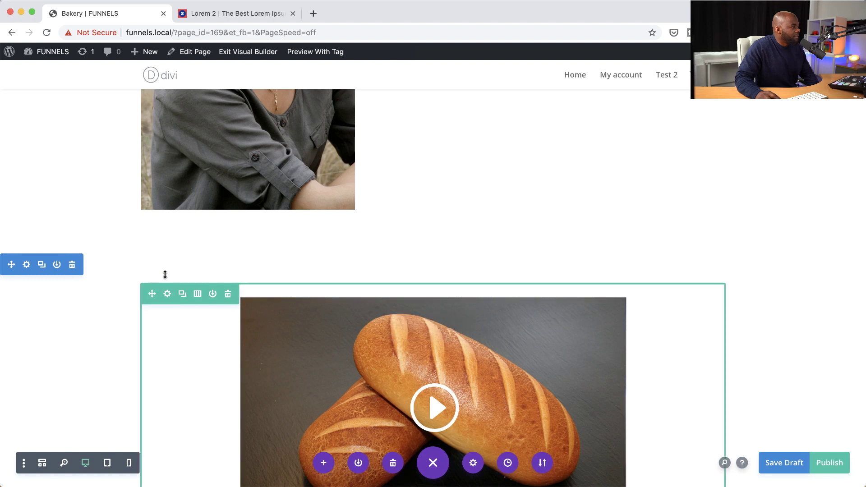
- Give the video section a dark brown background color, #261500
left_click(26, 265)
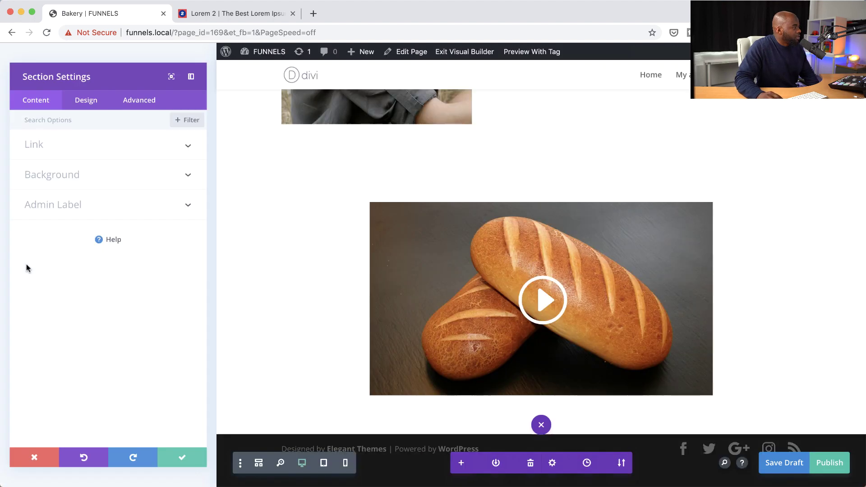
left_click(47, 167)
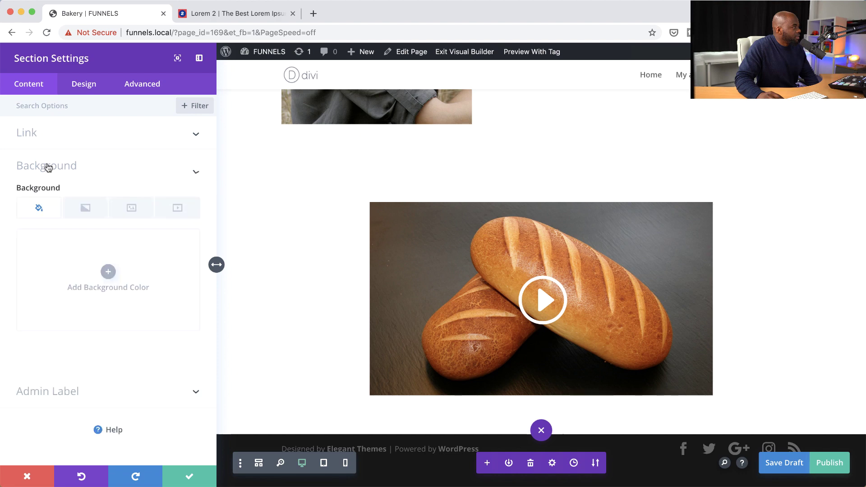
left_click(108, 272)
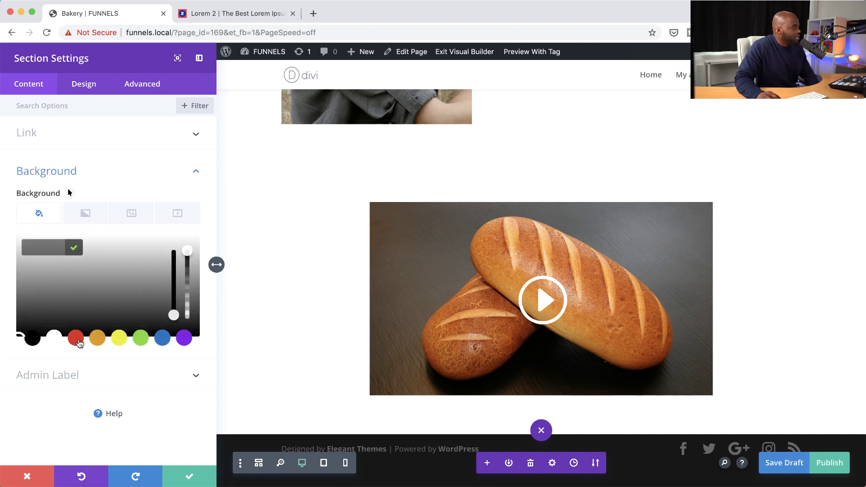
left_click(75, 338)
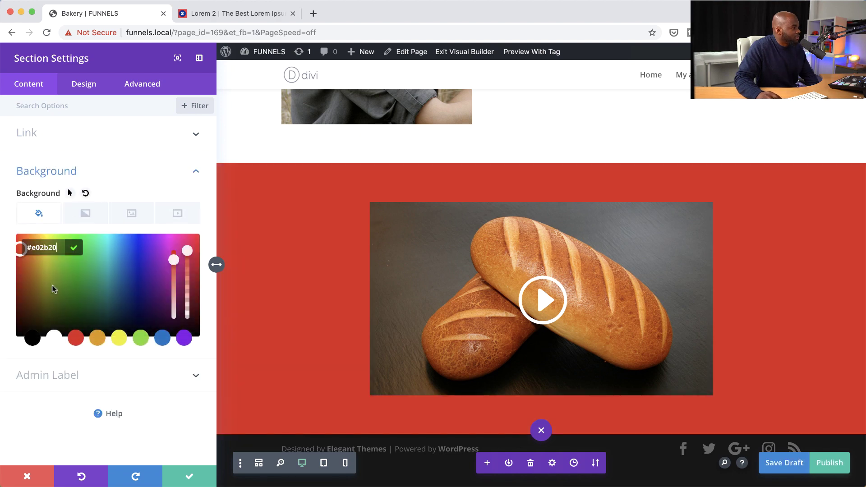
left_click_drag(37, 282, 35, 324)
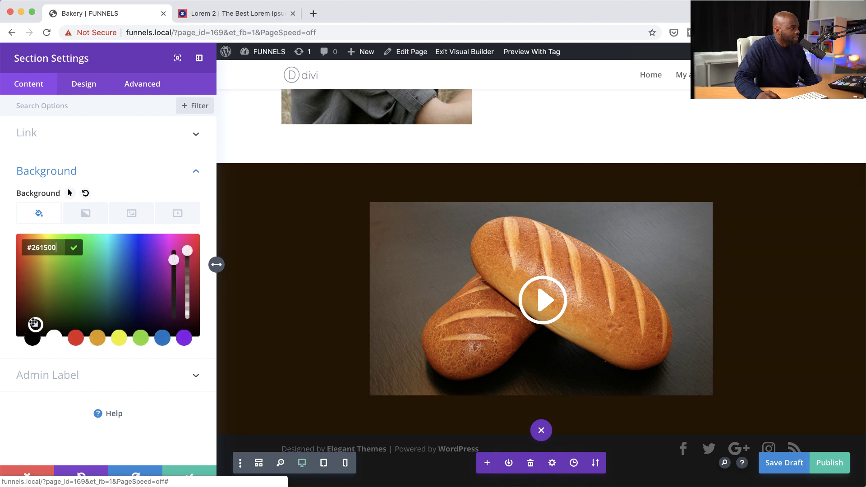
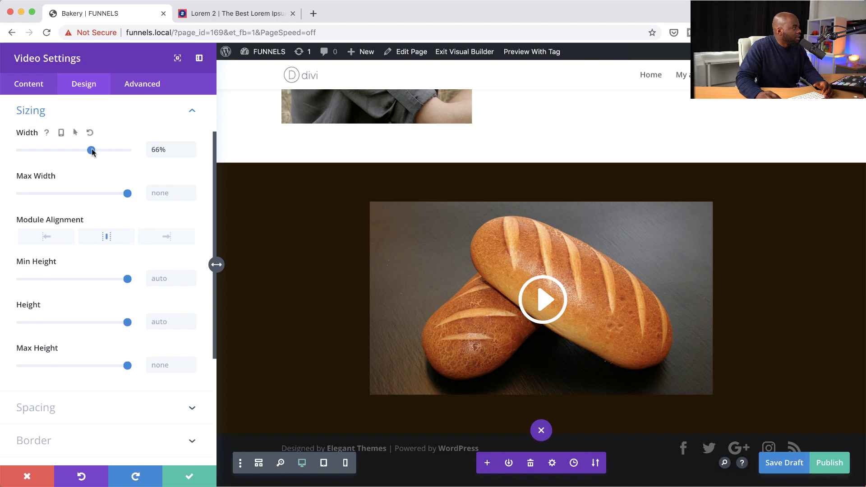
- Set the video module's width to 100% and save, and change its row to a two-column layout with the wider column first
left_click_drag(92, 151, 147, 152)
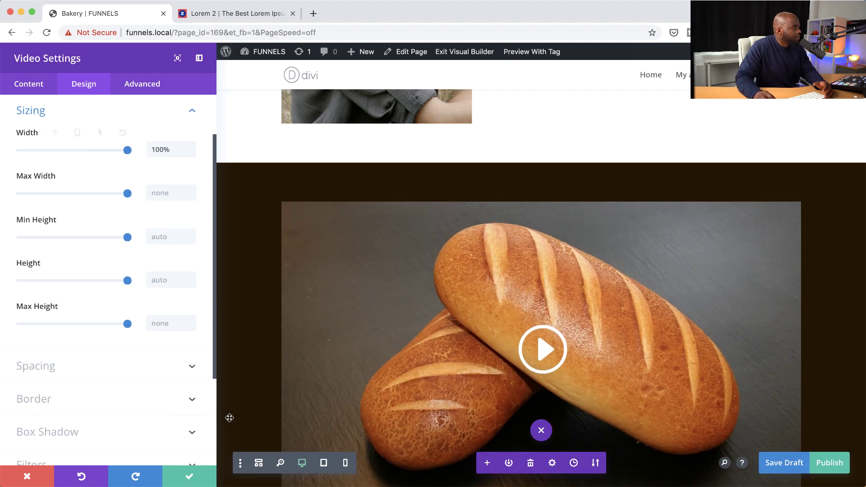
left_click(189, 475)
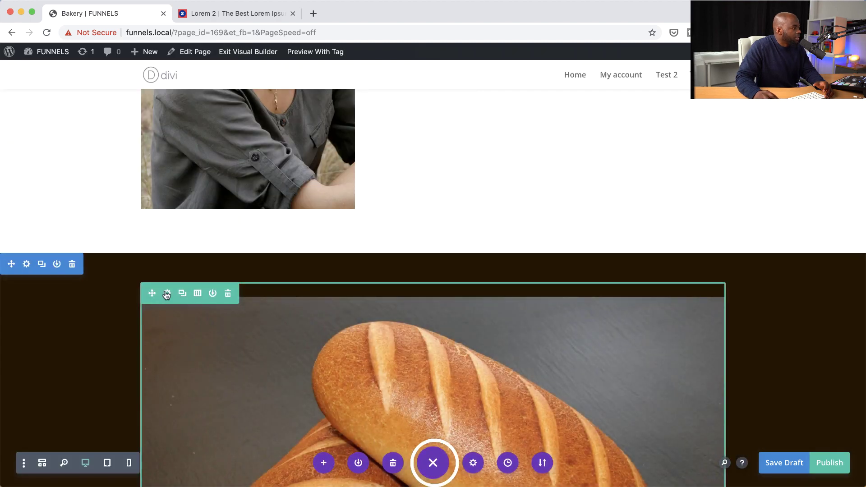
left_click(198, 294)
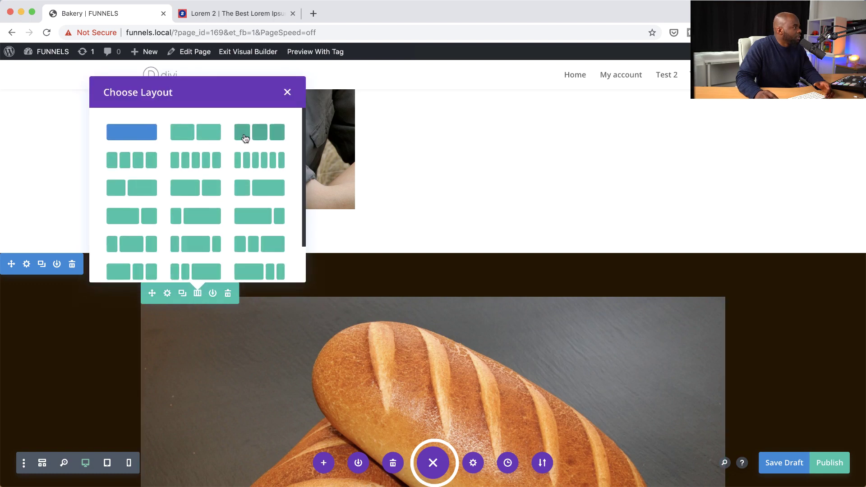
left_click(214, 191)
scroll(750, 310, "down", 2)
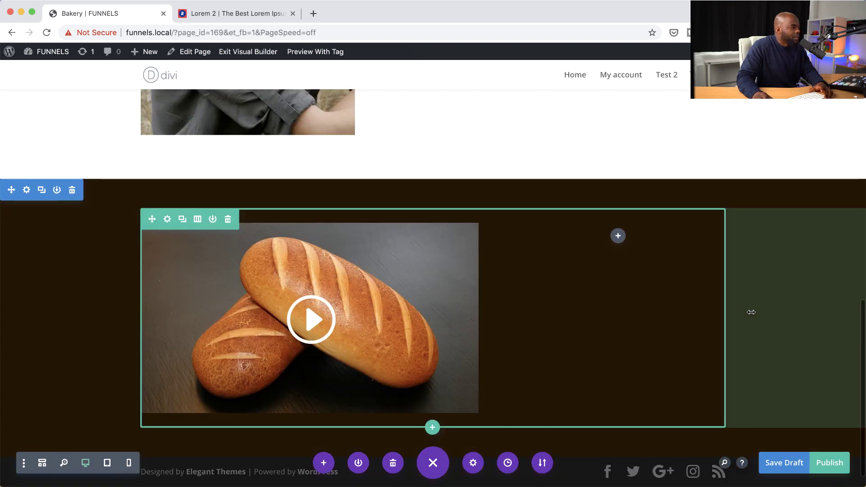
- Insert a Text module in the empty column beside the bread video
left_click(618, 234)
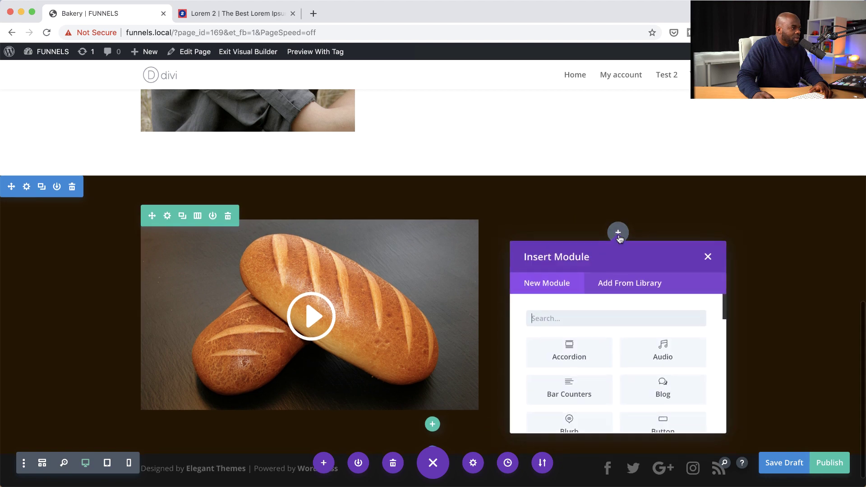
left_click(582, 318)
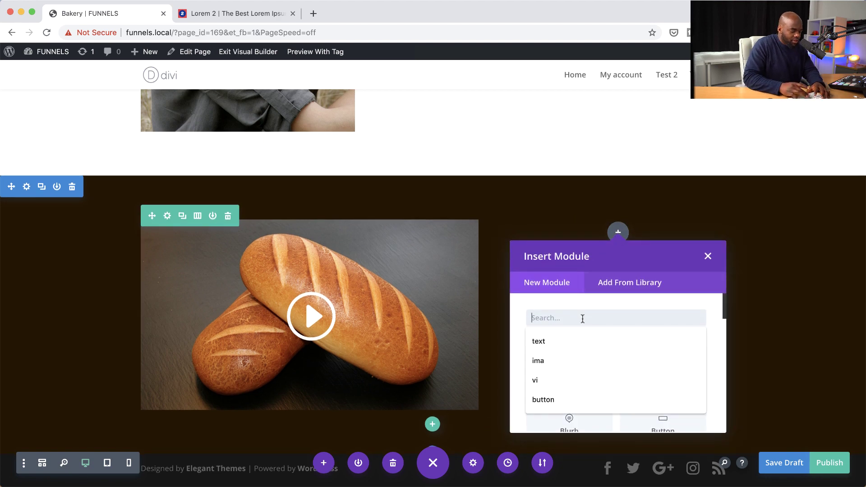
left_click(540, 343)
left_click(556, 352)
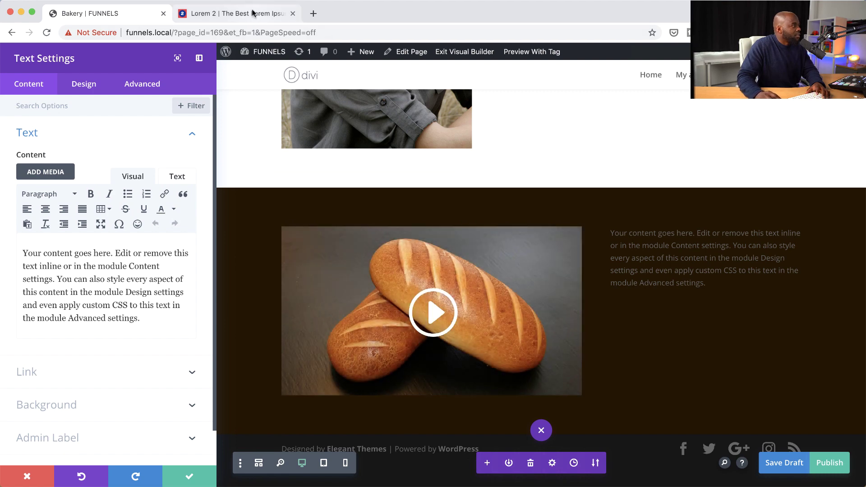
- Replace the new text module's placeholder with the "Phasellus ultrices nulla quis nibh" paragraph copied from the Lorem 2 page
left_click(238, 15)
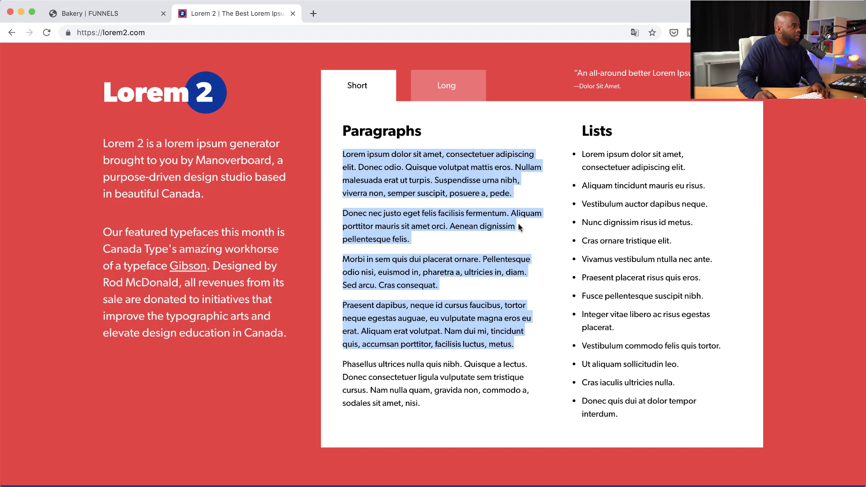
left_click(499, 307)
left_click_drag(343, 363, 437, 410)
key("super+c")
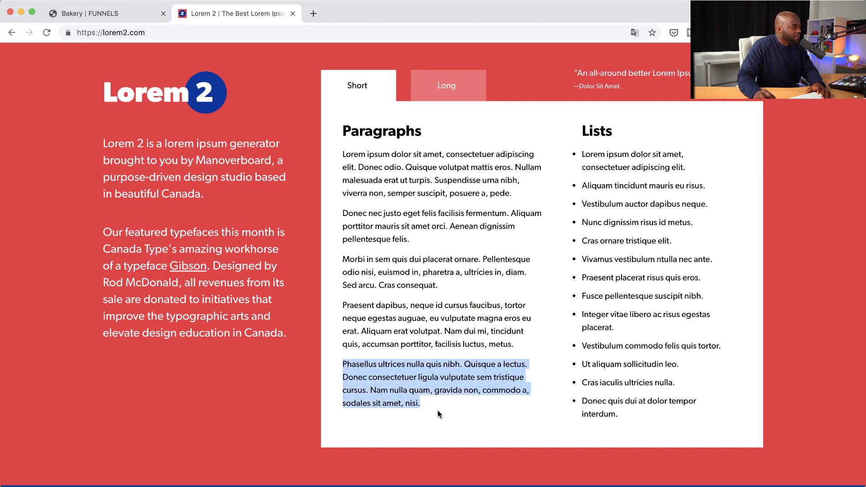
key("ctrl+shift+Tab")
left_click_drag(80, 282, 22, 252)
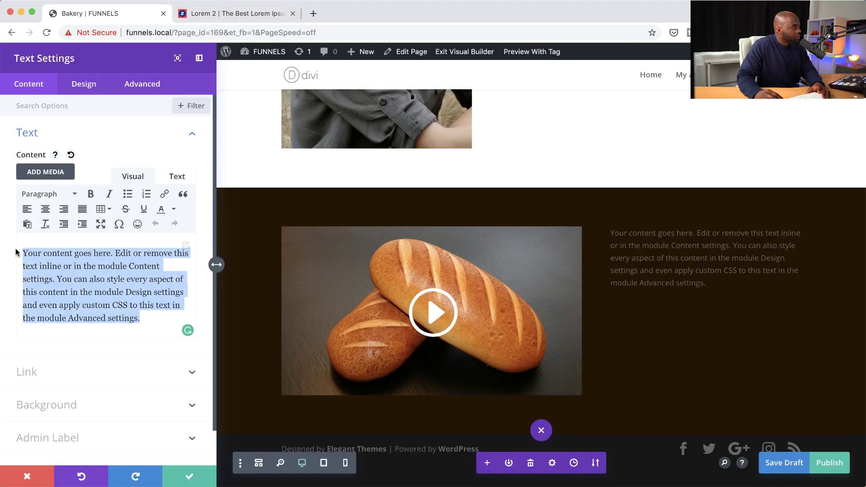
key("super+v")
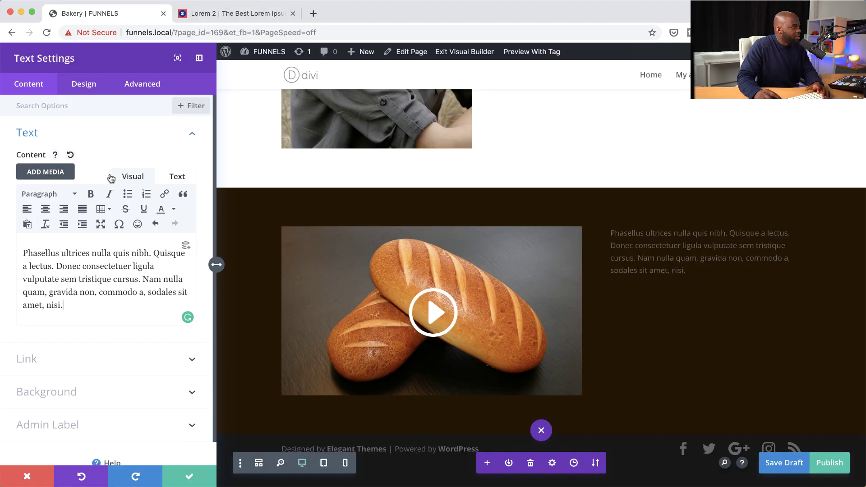
- Set the text color of the paragraph beside the video to the golden shade #b29817
left_click(87, 87)
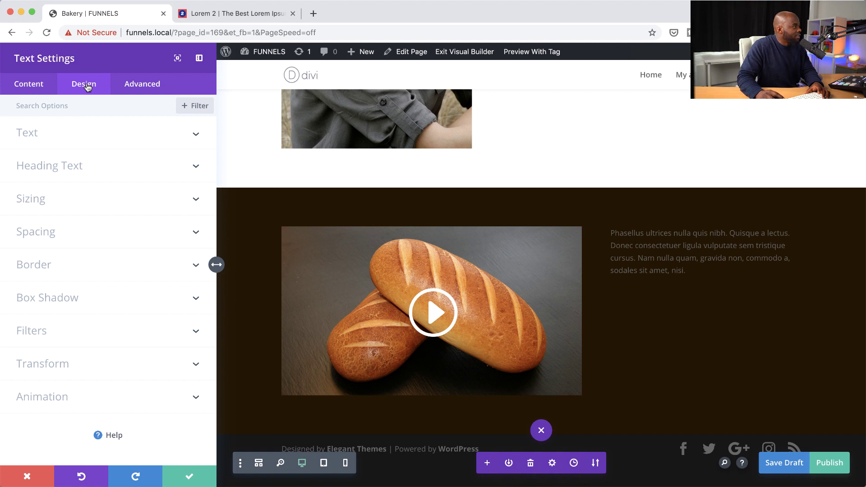
left_click(32, 136)
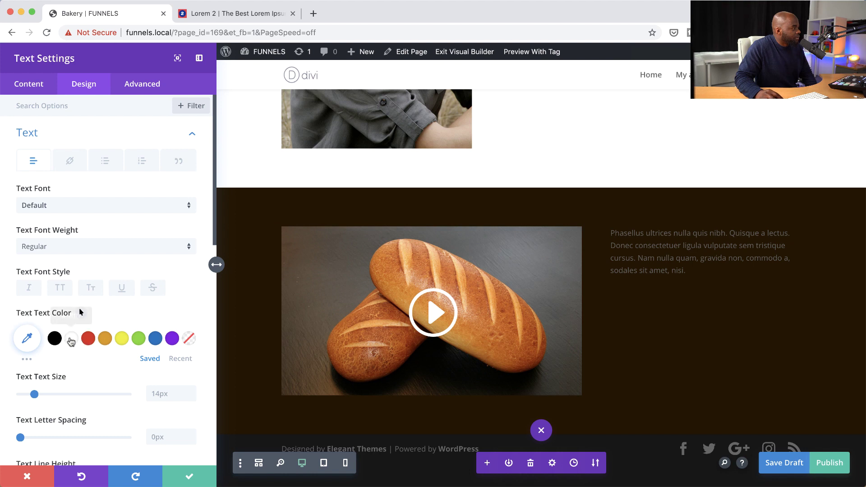
left_click(27, 338)
left_click(43, 358)
left_click(42, 358)
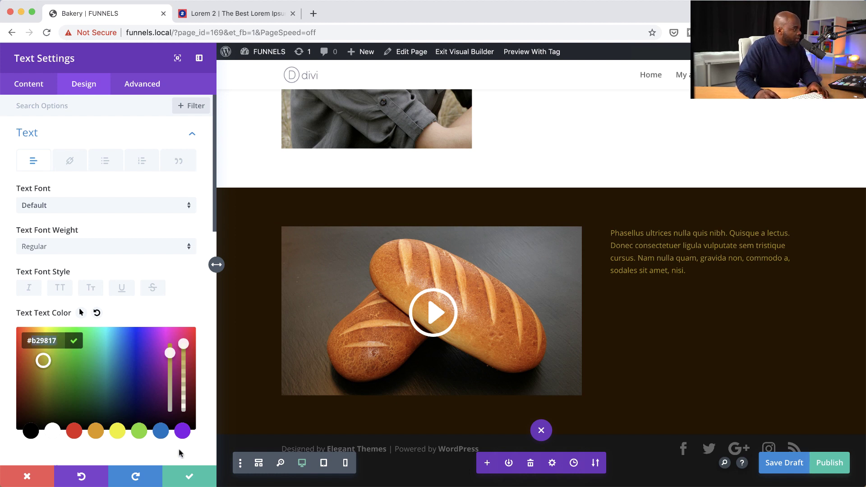
- Save the golden paragraph's settings and insert another Text module below it
left_click(188, 477)
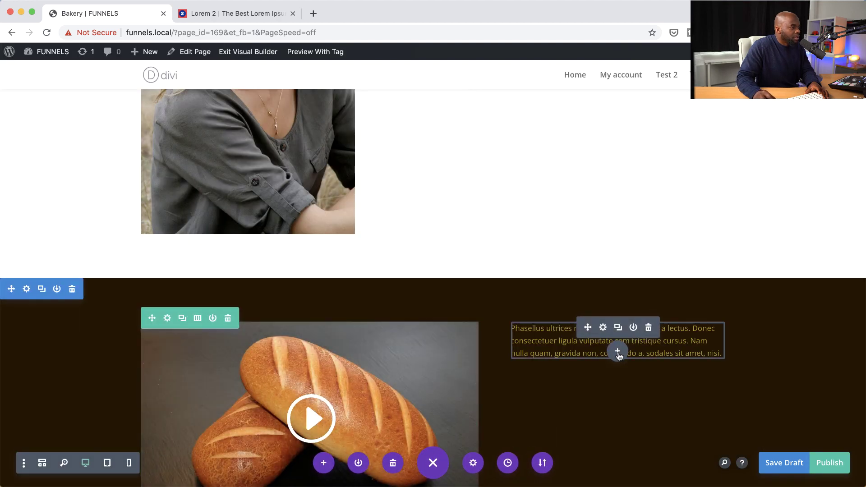
left_click(617, 351)
type("tex")
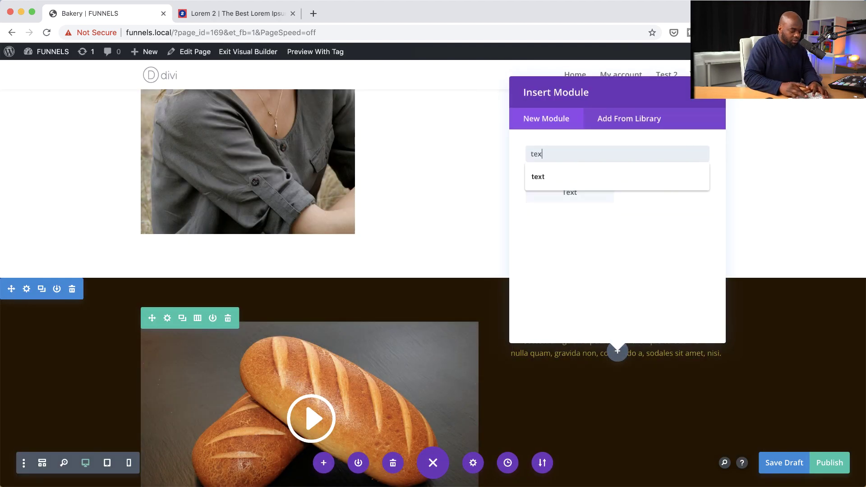
type("t")
left_click(577, 189)
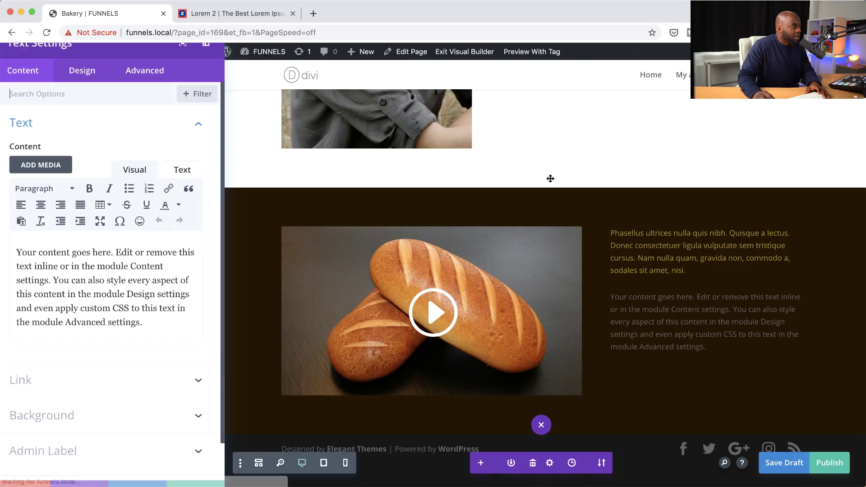
- Replace the new text module's placeholder content with "Your Title"
left_click_drag(162, 321, 25, 252)
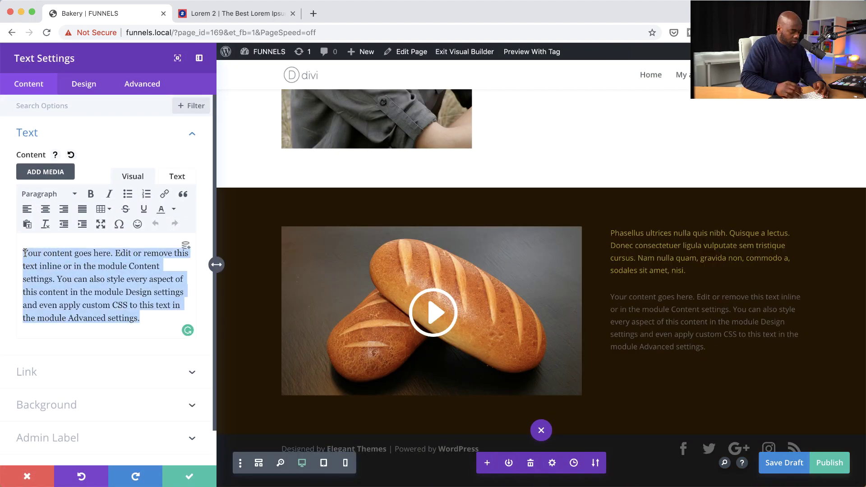
type("You")
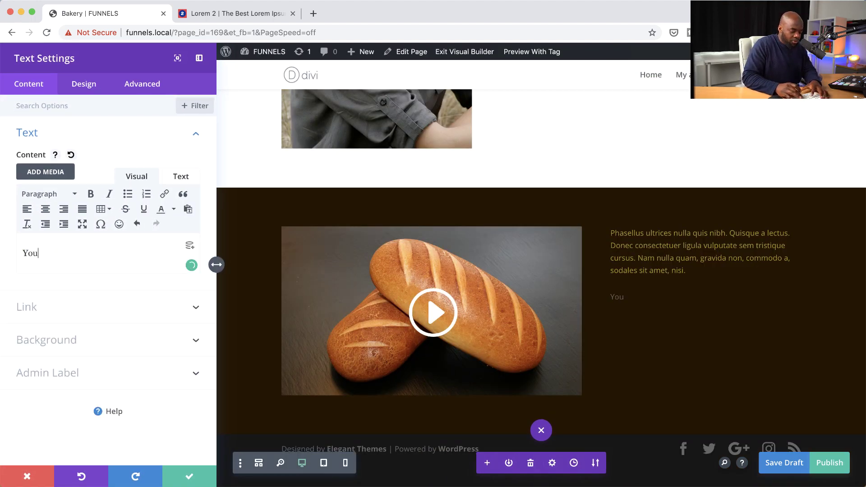
type("r T")
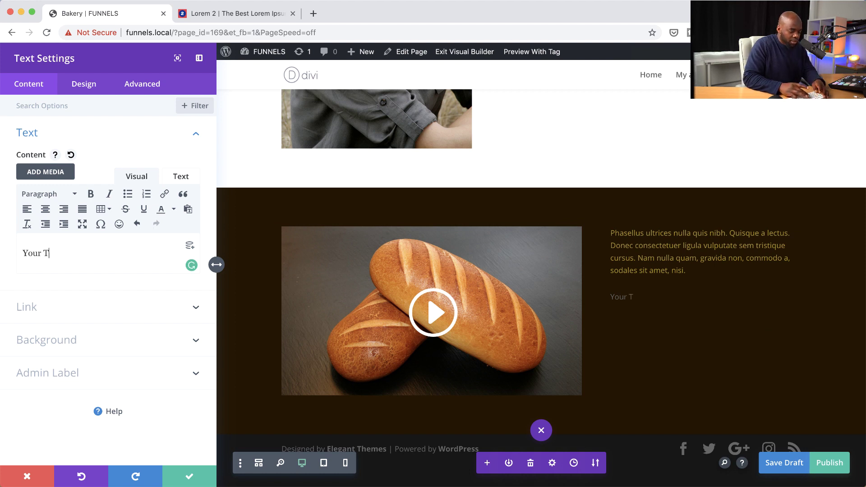
type("itle")
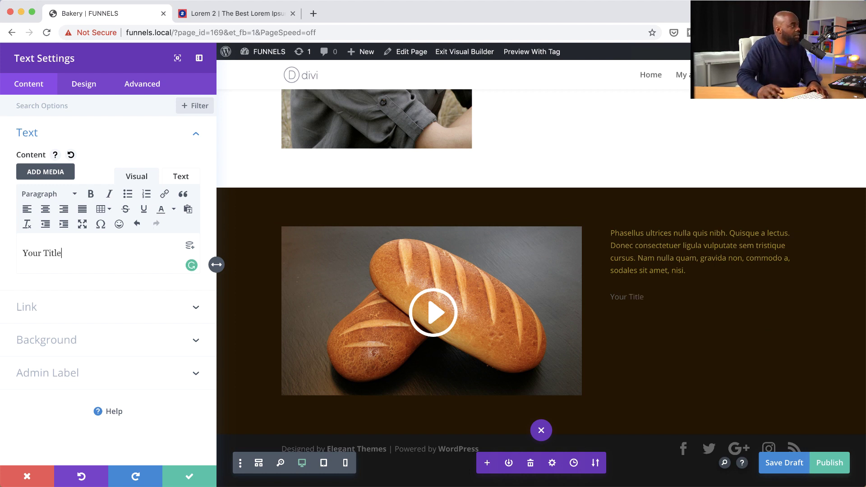
- Format the "Your Title" text as Heading 2
left_click(92, 87)
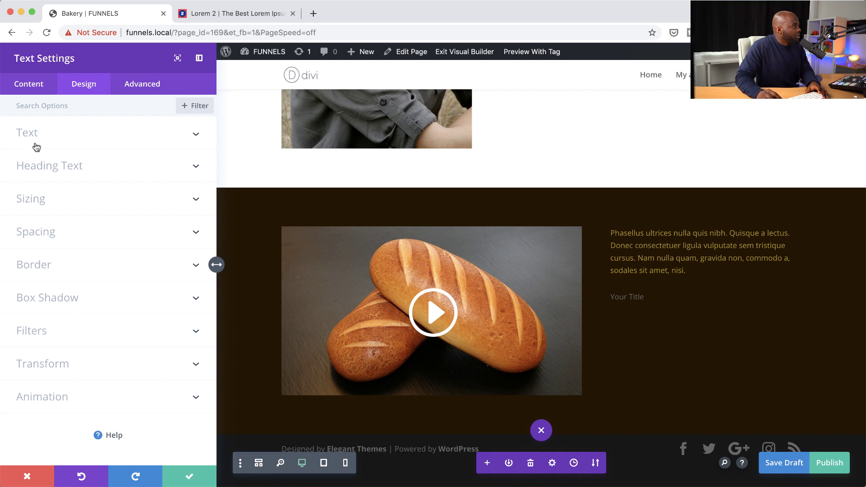
left_click(46, 87)
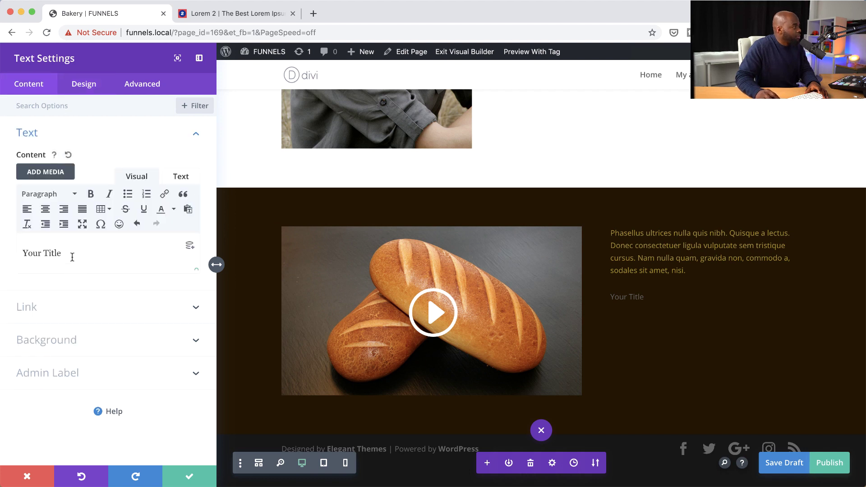
left_click_drag(72, 257, 17, 252)
left_click(50, 197)
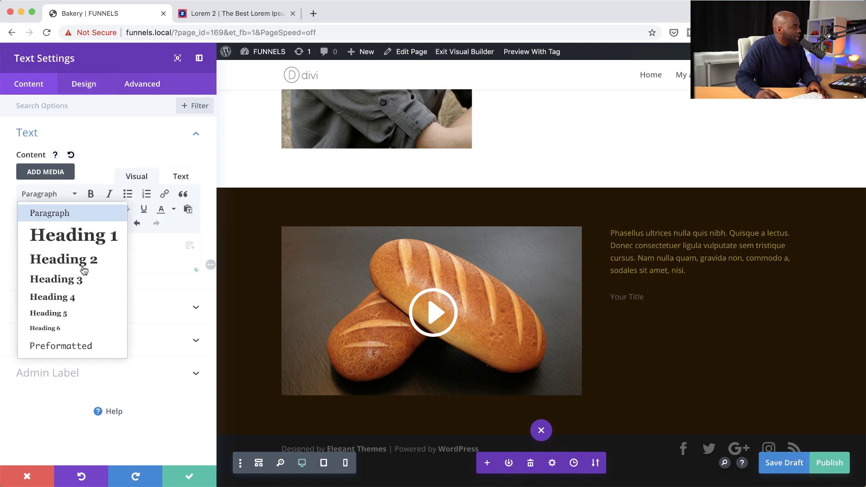
left_click(85, 267)
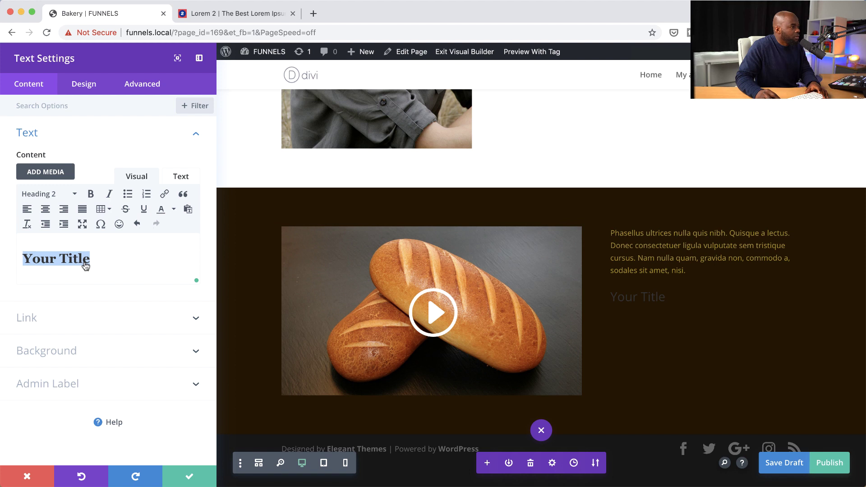
- Set the title's Heading 2 font style to all uppercase
left_click(96, 88)
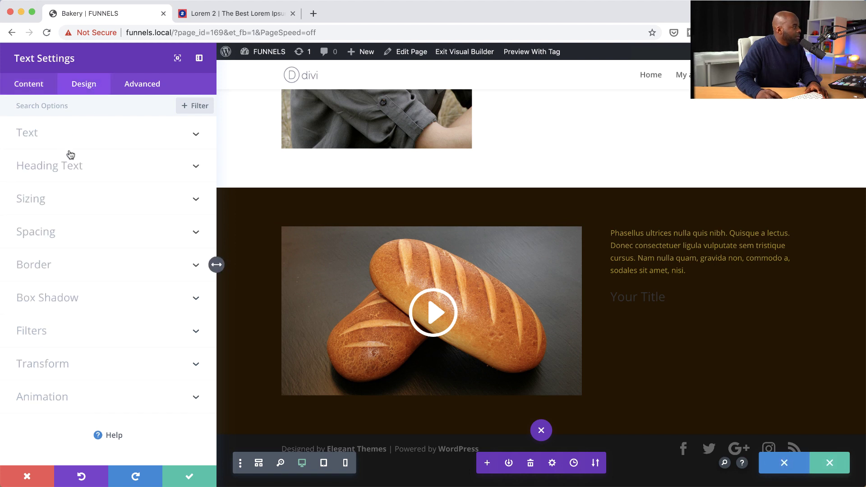
left_click(69, 166)
left_click(62, 139)
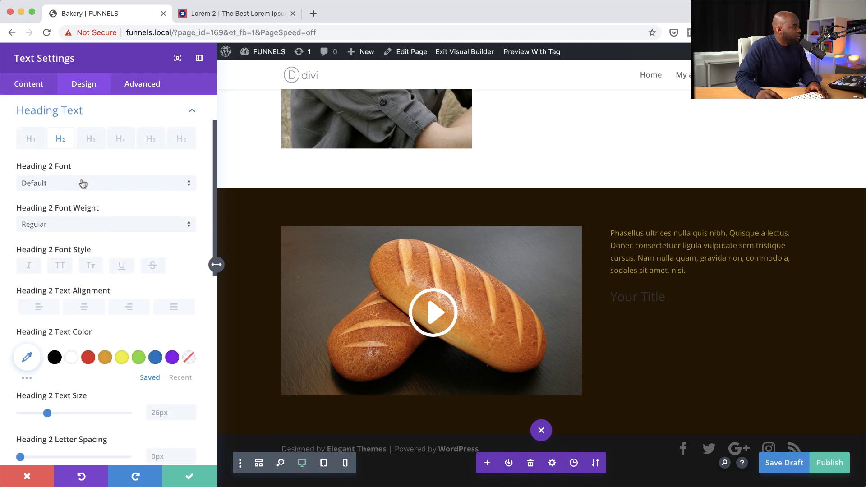
left_click(62, 267)
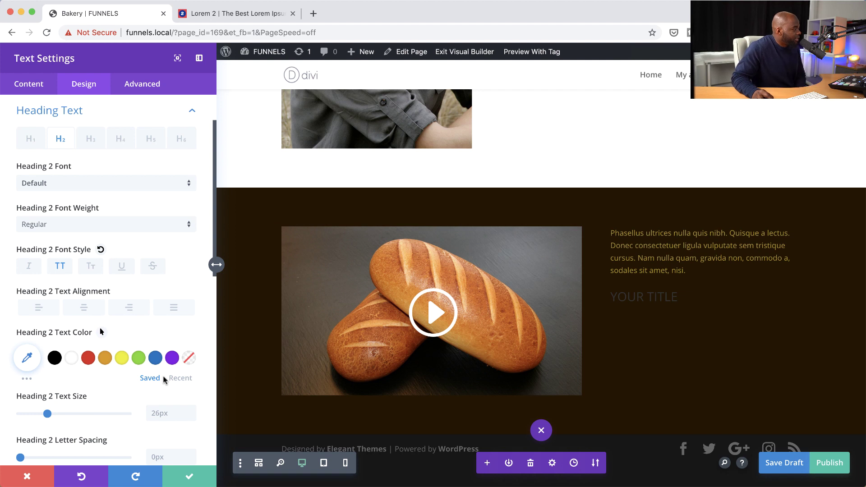
- Set the Heading 2 text color to the golden-orange swatch from the extended palette and save the title module
left_click(28, 381)
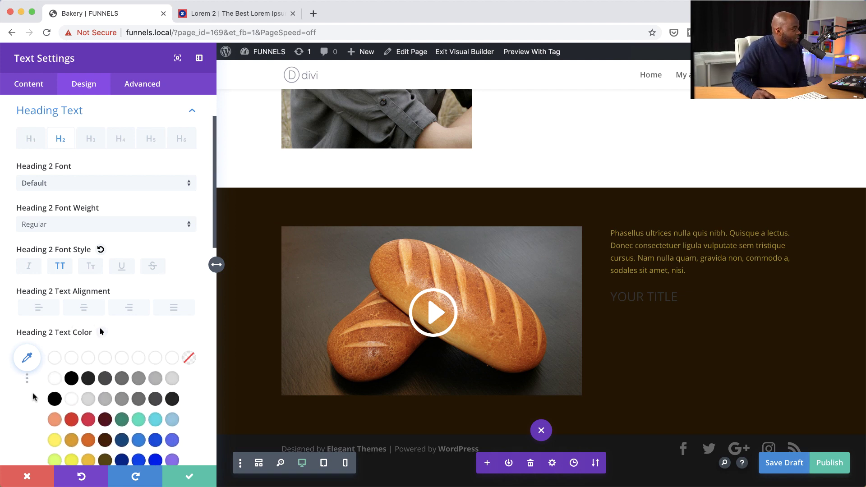
scroll(32, 396, "down", 2)
scroll(33, 397, "down", 2)
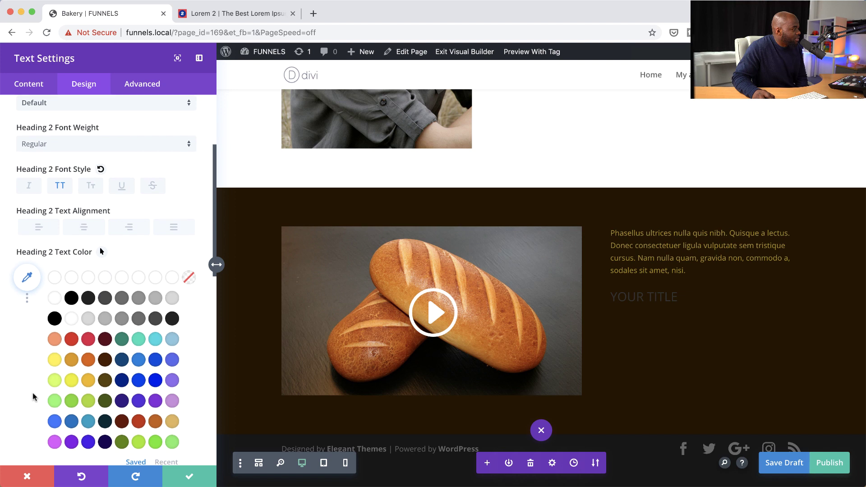
left_click(72, 354)
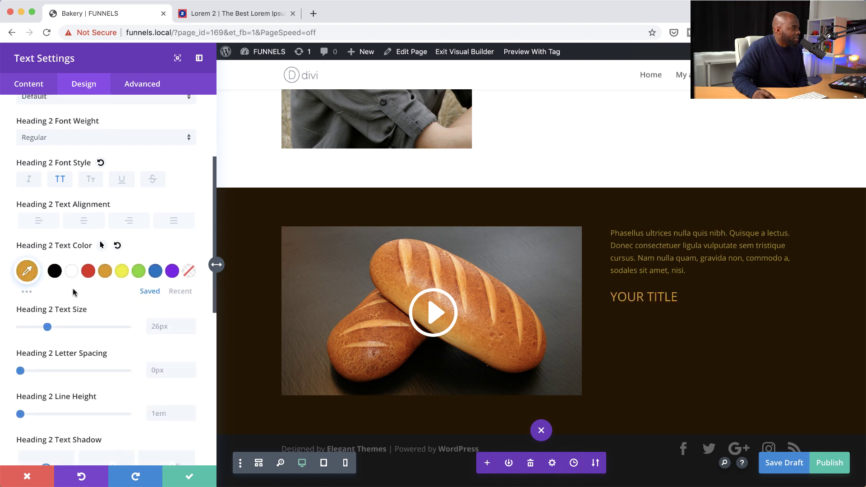
left_click(188, 478)
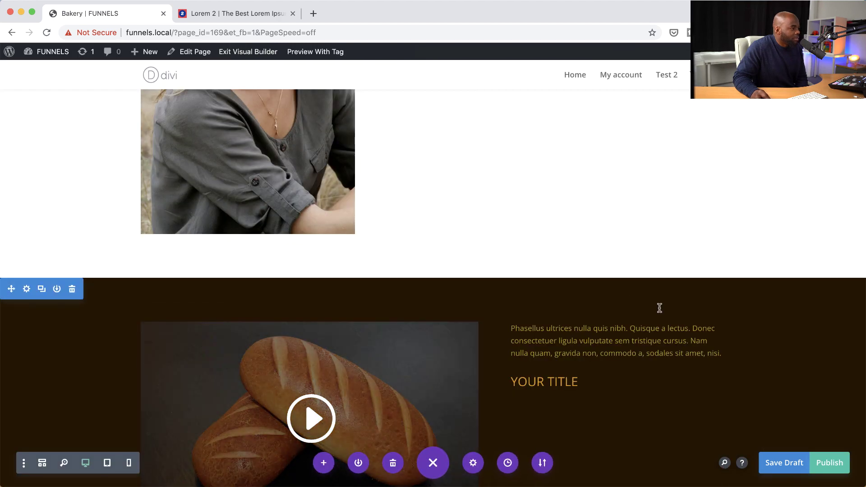
- Move the title module above the golden paragraph beside the bread video
left_click_drag(588, 380, 572, 321)
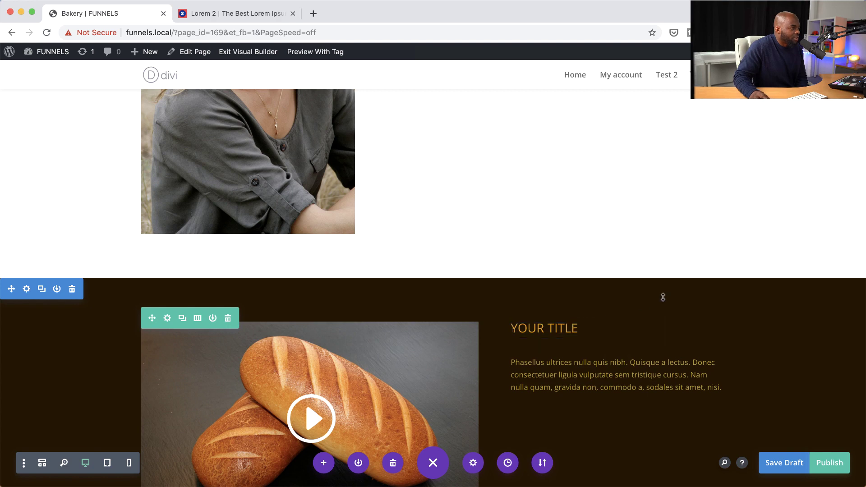
scroll(682, 290, "down", 3)
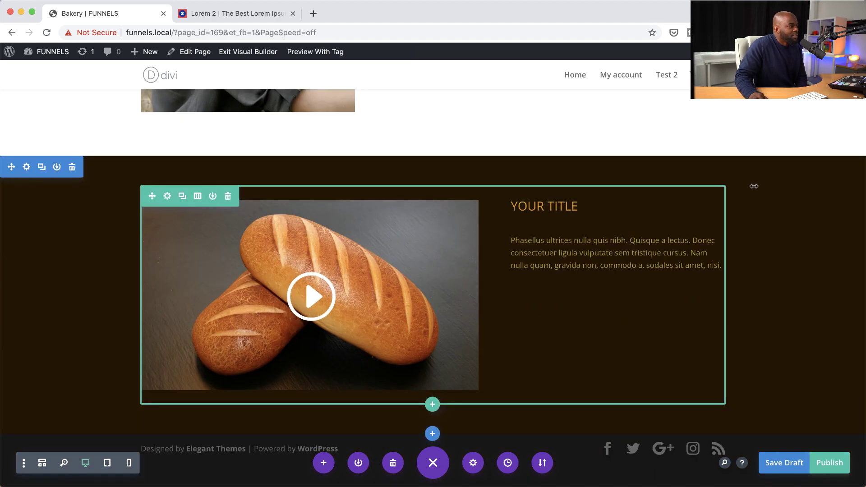
scroll(762, 242, "up", 8)
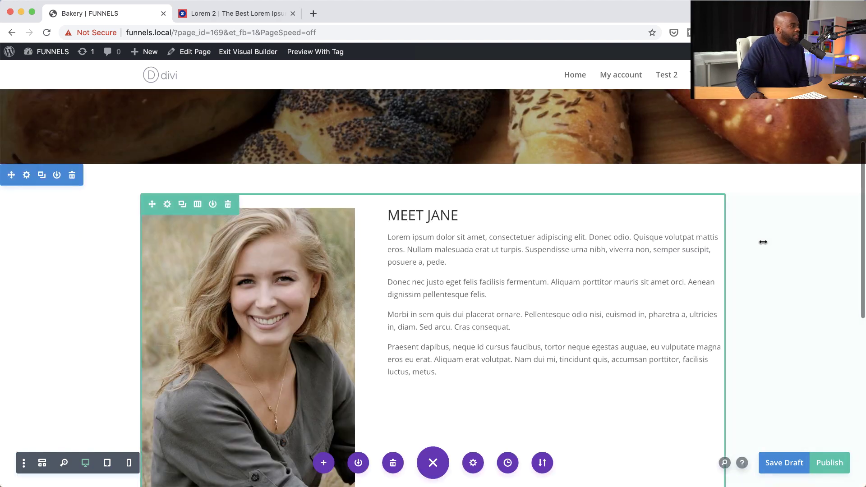
scroll(762, 242, "up", 6)
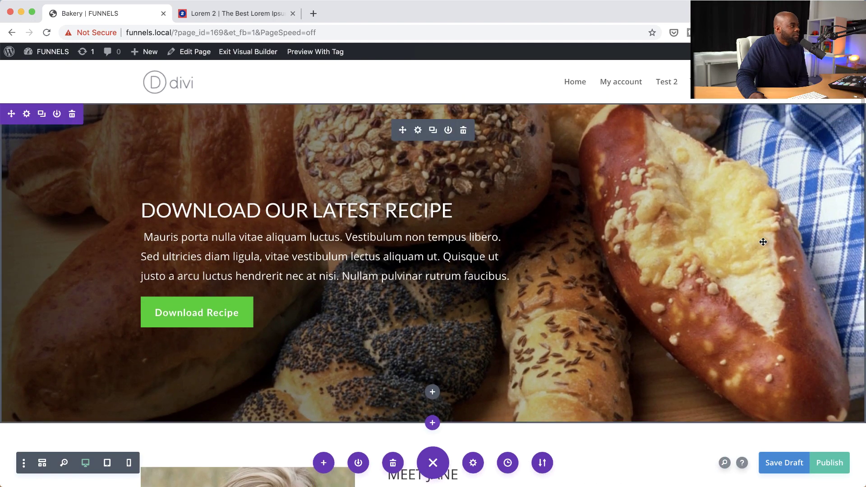
scroll(762, 242, "down", 12)
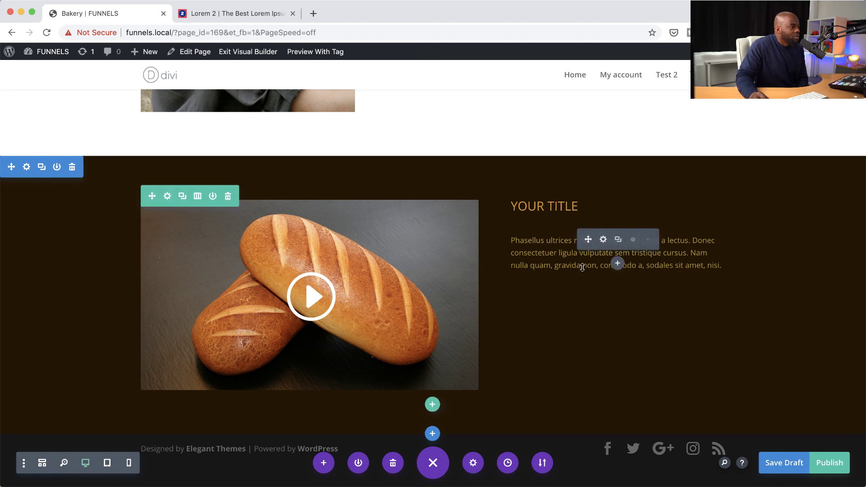
- Insert a Testimonial module below the paragraph beside the bread video
left_click(617, 264)
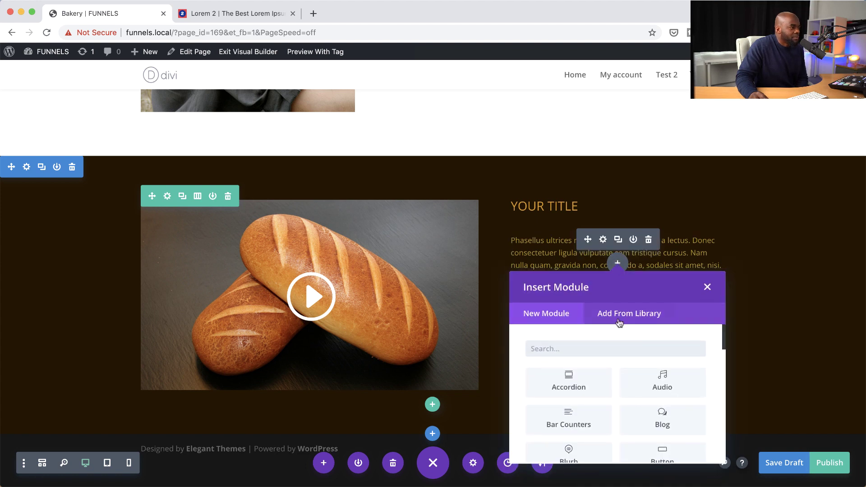
scroll(615, 397, "down", 10)
left_click(586, 385)
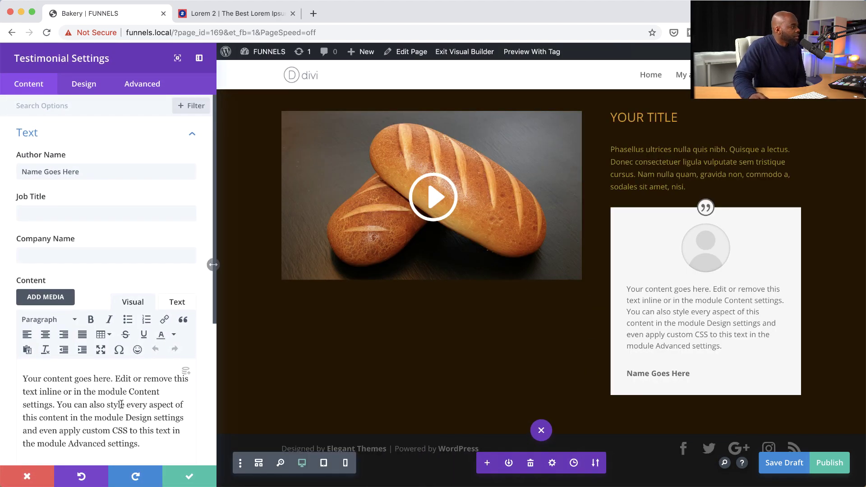
- Make the testimonial's background fully transparent by setting its color to rgba(245,245,245,0)
scroll(122, 397, "down", 2)
scroll(122, 403, "down", 1)
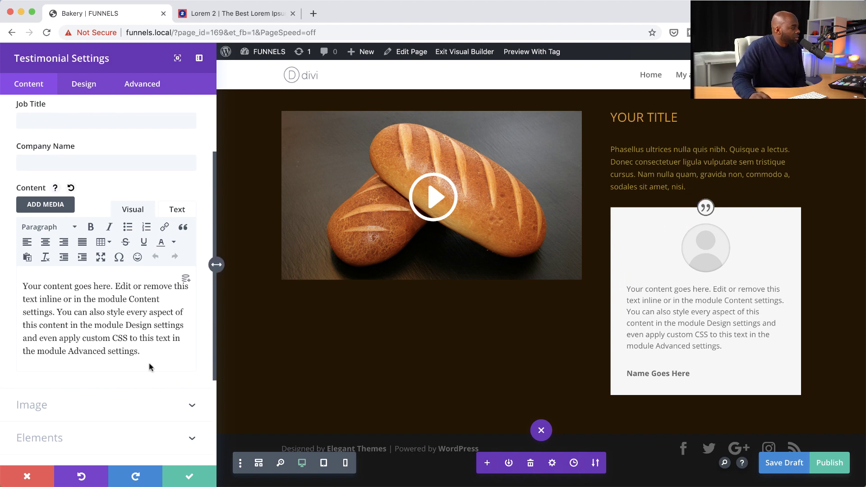
scroll(116, 397, "down", 4)
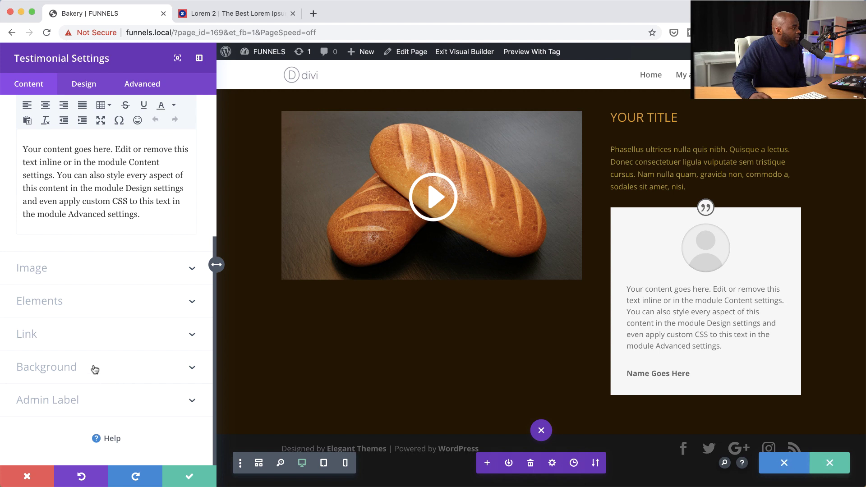
left_click(94, 369)
left_click(86, 255)
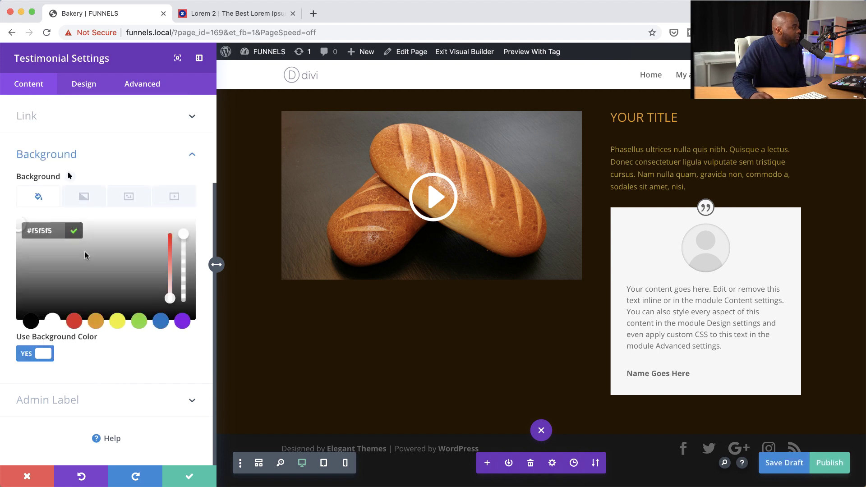
left_click_drag(182, 235, 183, 298)
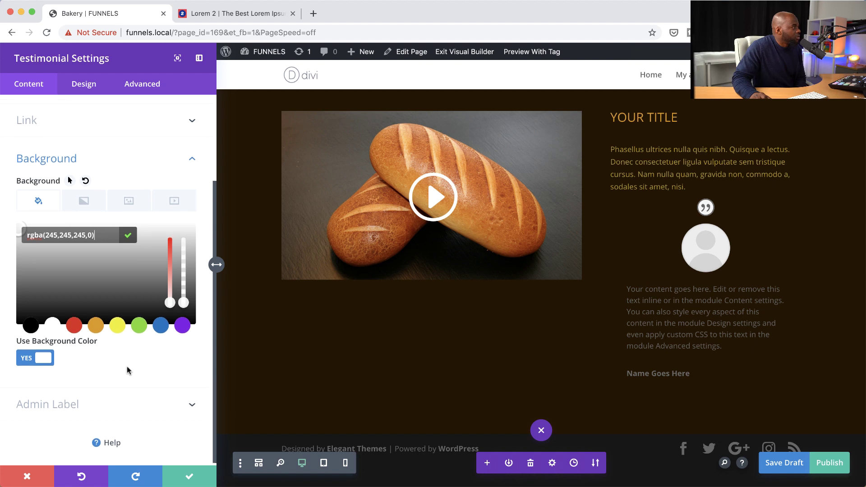
- Set the testimonial's portrait image to client01-free-img.png from the media library
scroll(126, 366, "up", 3)
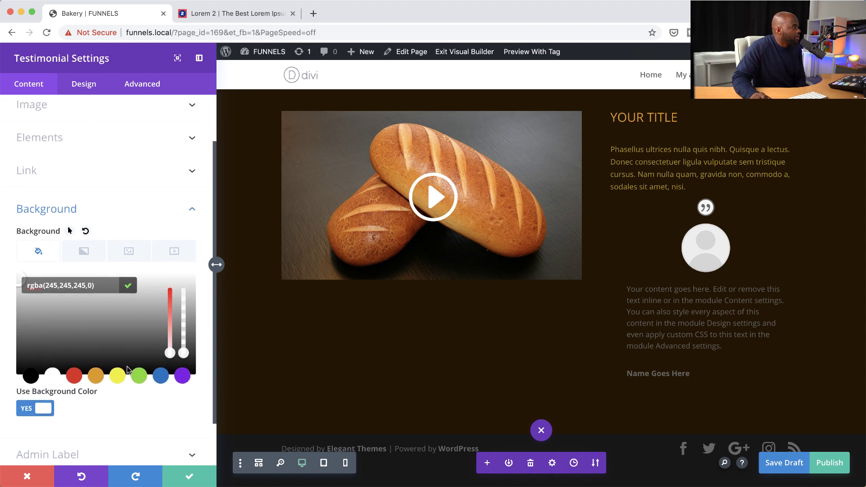
scroll(131, 372, "up", 2)
scroll(117, 264, "up", 2)
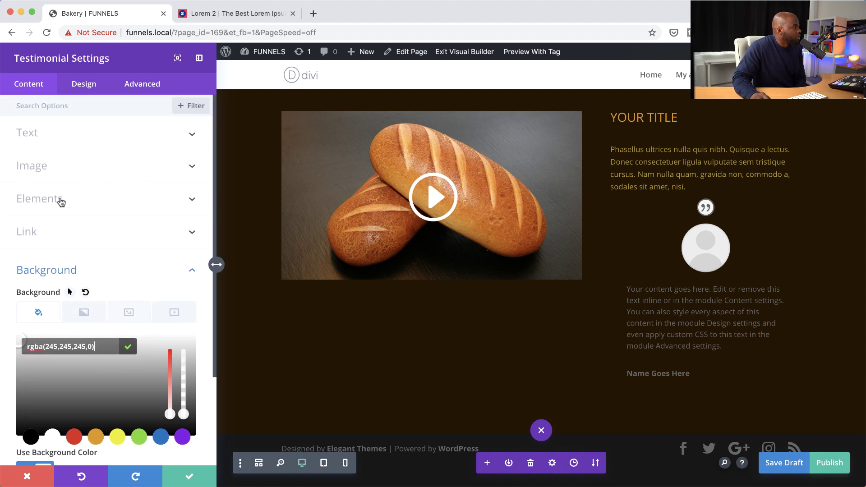
left_click(53, 176)
left_click(118, 199)
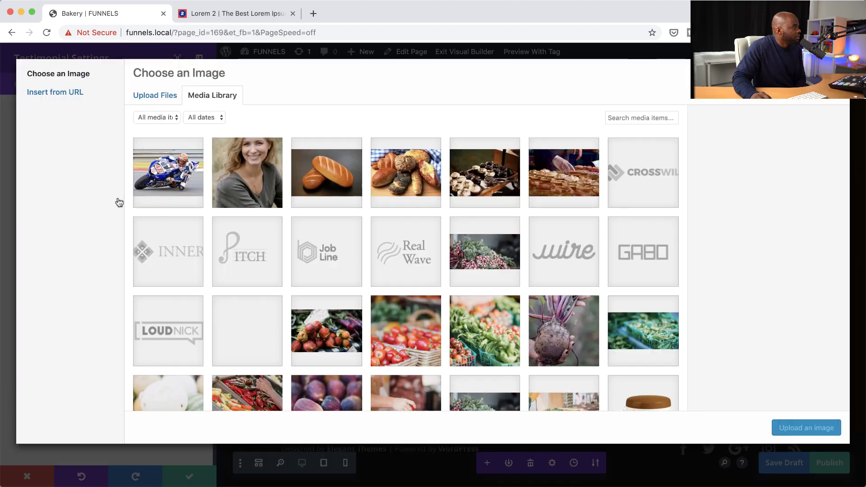
scroll(235, 260, "down", 10)
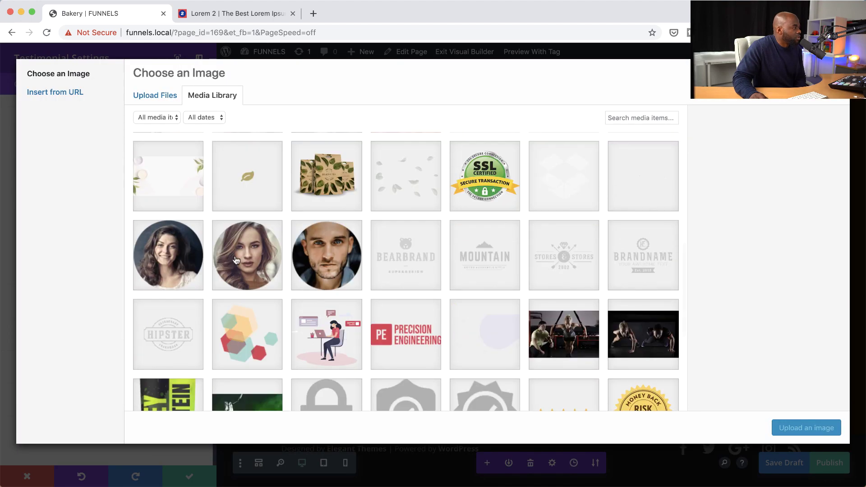
left_click(189, 264)
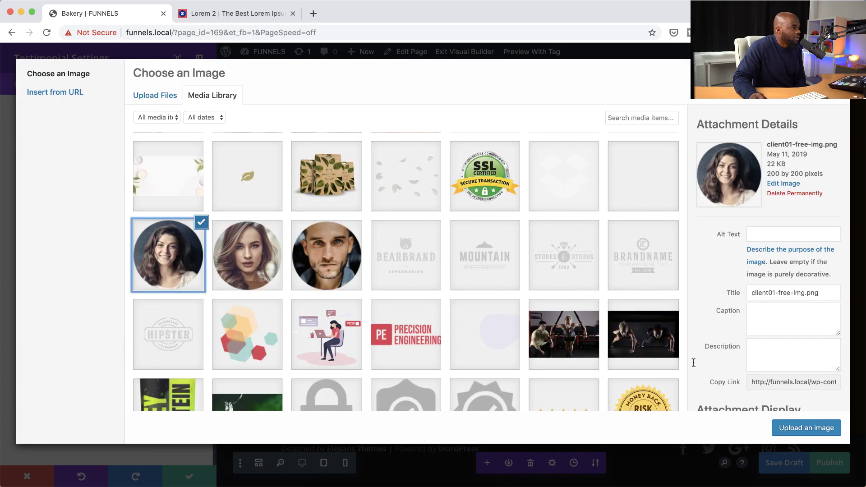
left_click(799, 428)
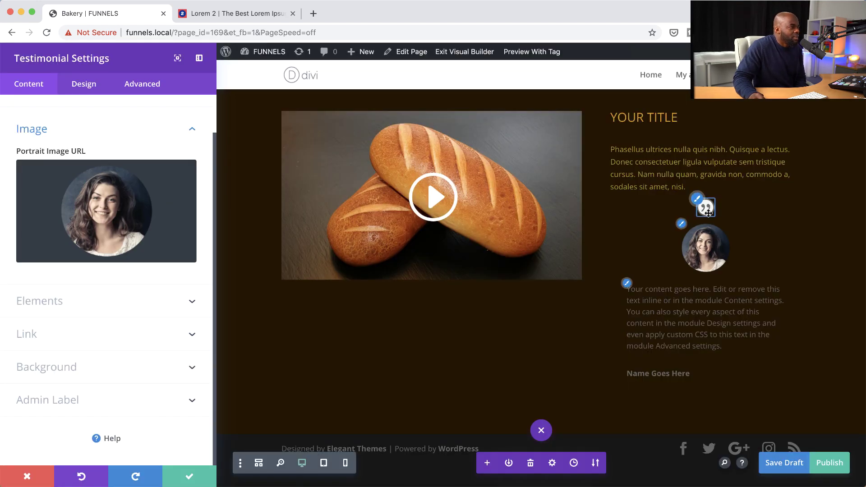
- Hide the testimonial's quote icon and replace the placeholder author name with the customer's first name
left_click(82, 302)
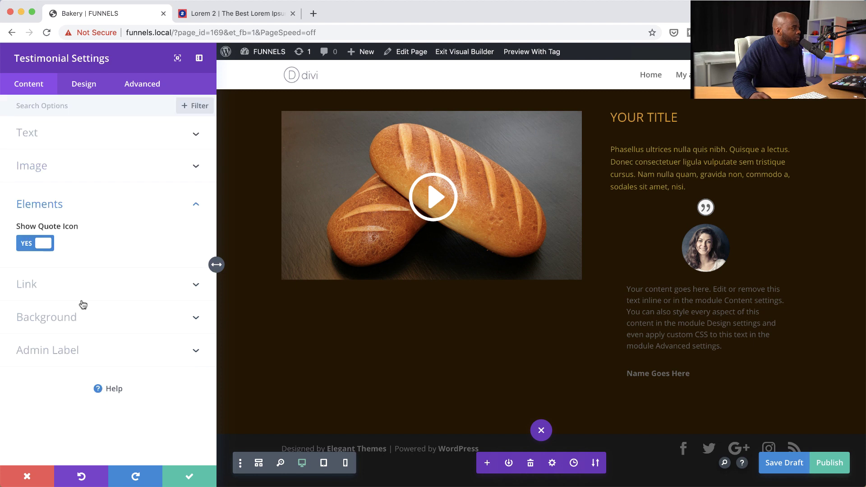
left_click(27, 244)
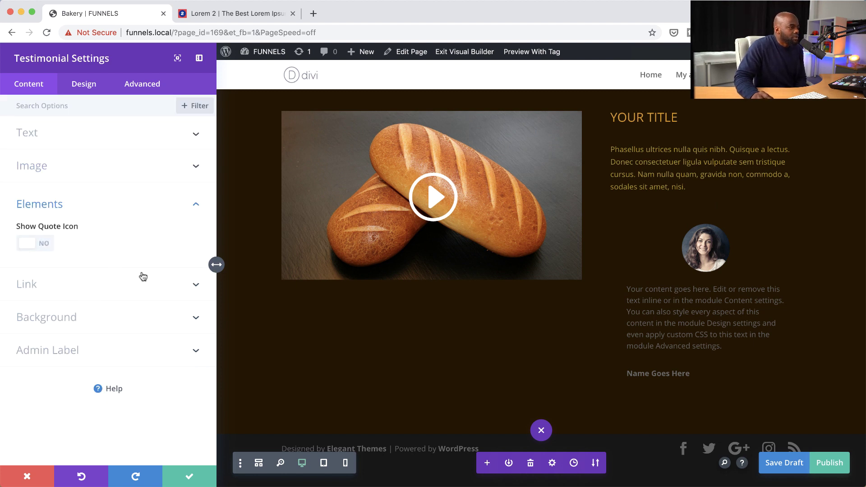
left_click(40, 135)
left_click(96, 174)
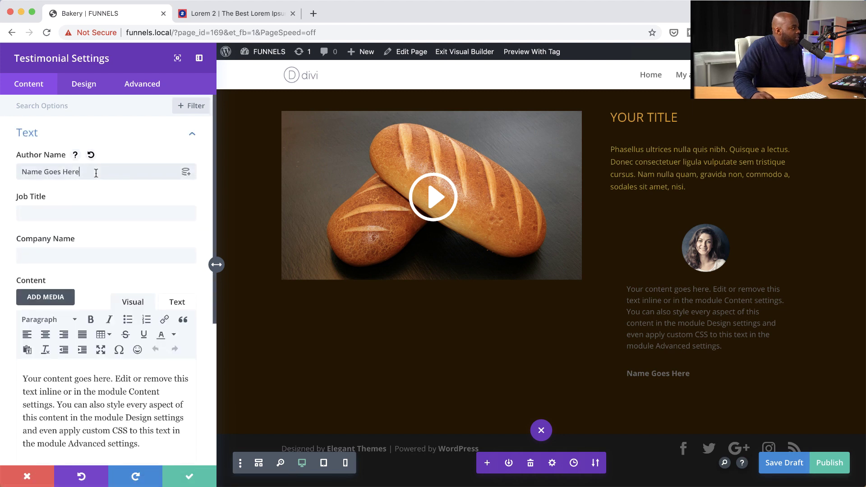
key("super+a")
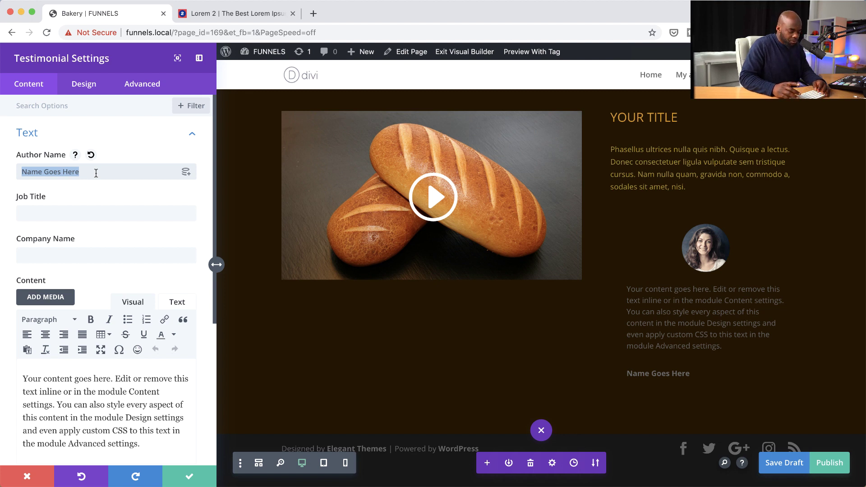
type("Sus")
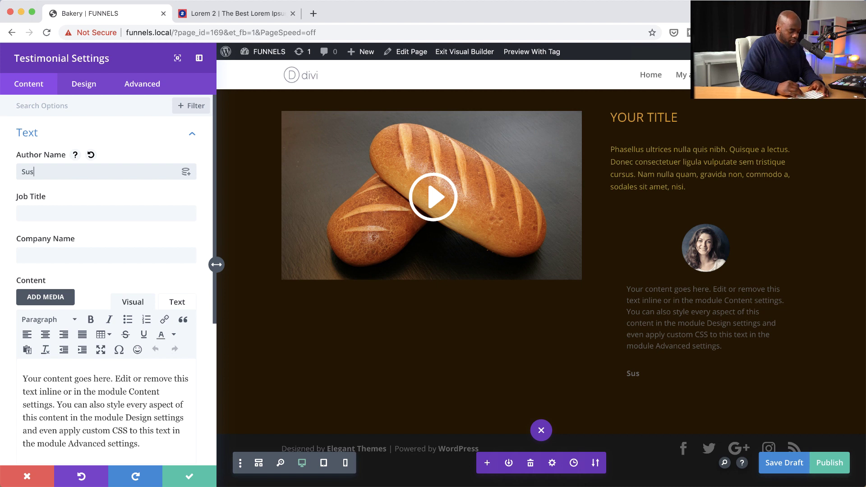
type("an")
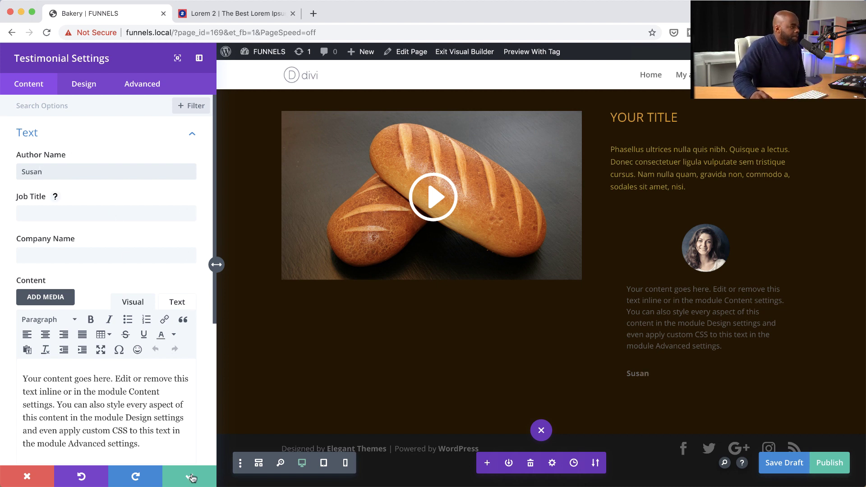
- Set the testimonial's body text color to light gray and save the module
left_click(87, 86)
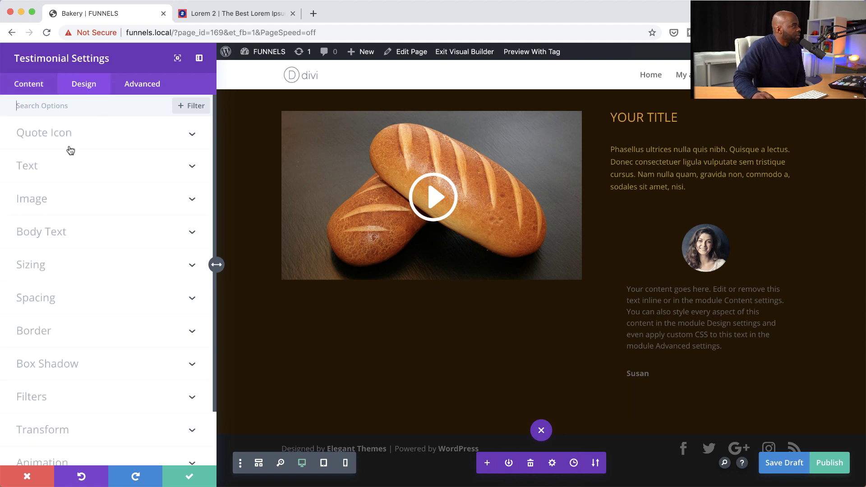
left_click(47, 170)
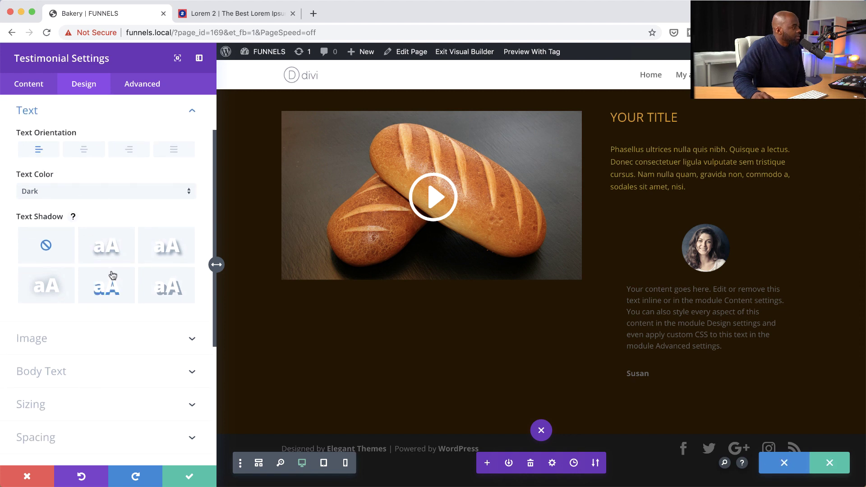
left_click(63, 376)
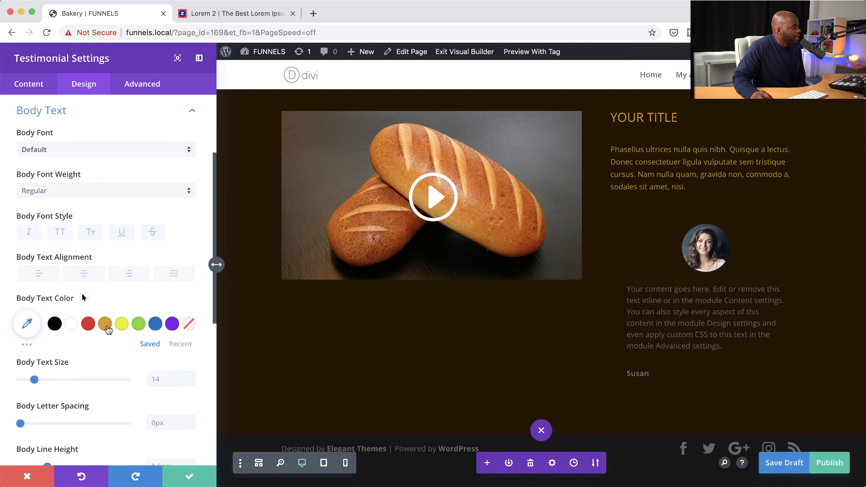
left_click(27, 345)
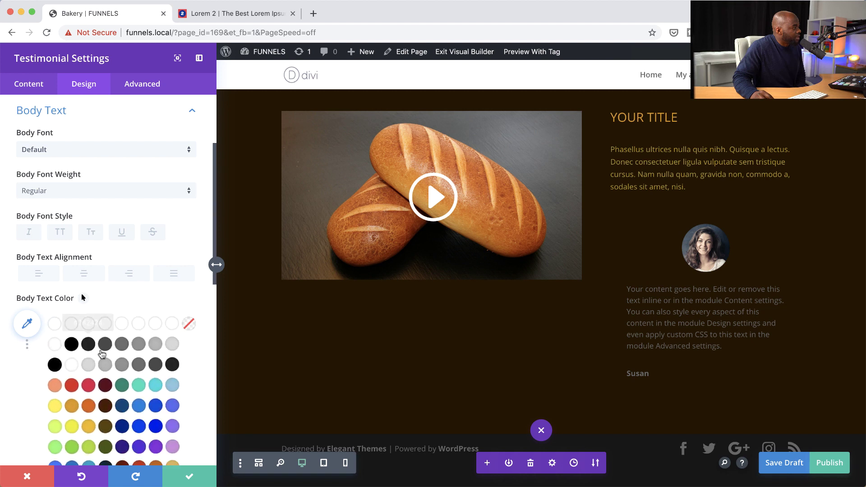
scroll(103, 361, "down", 2)
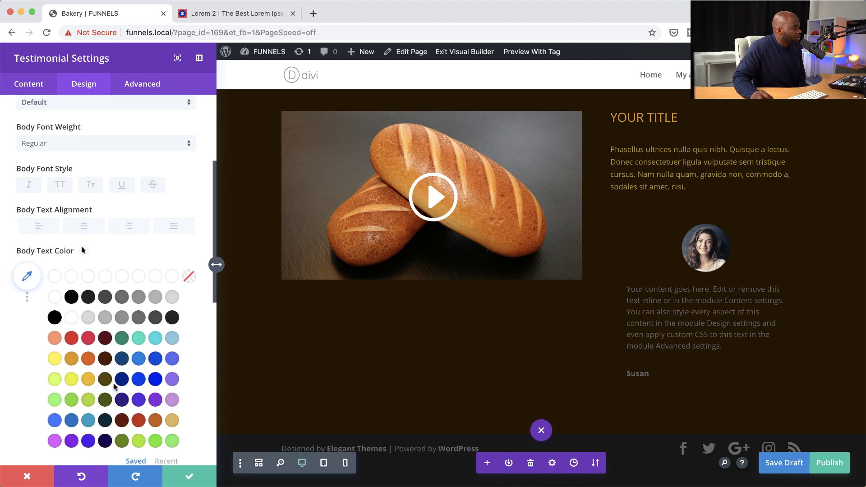
left_click(70, 359)
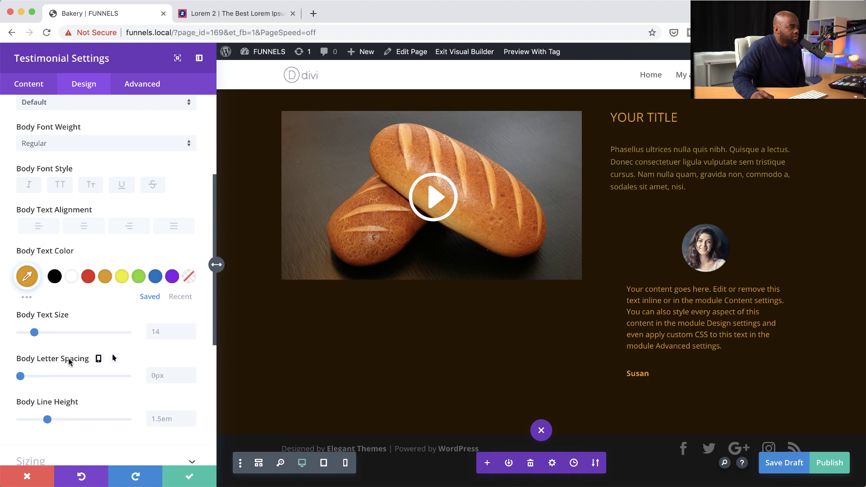
left_click(26, 296)
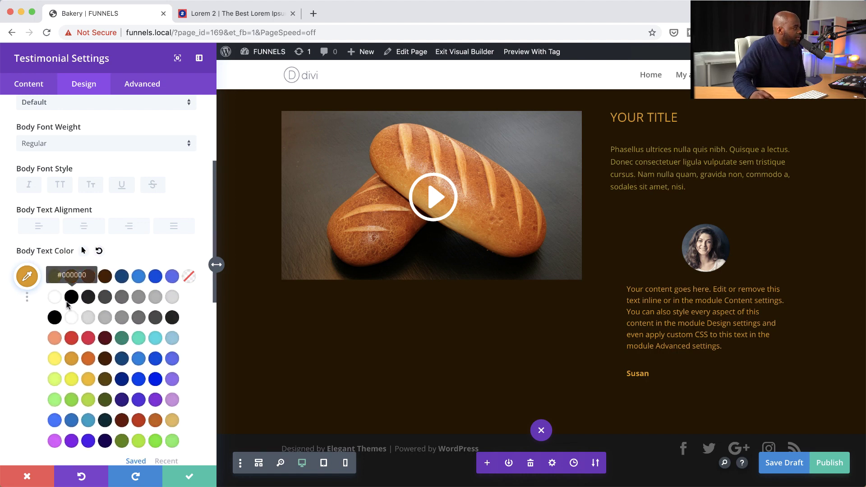
left_click(88, 318)
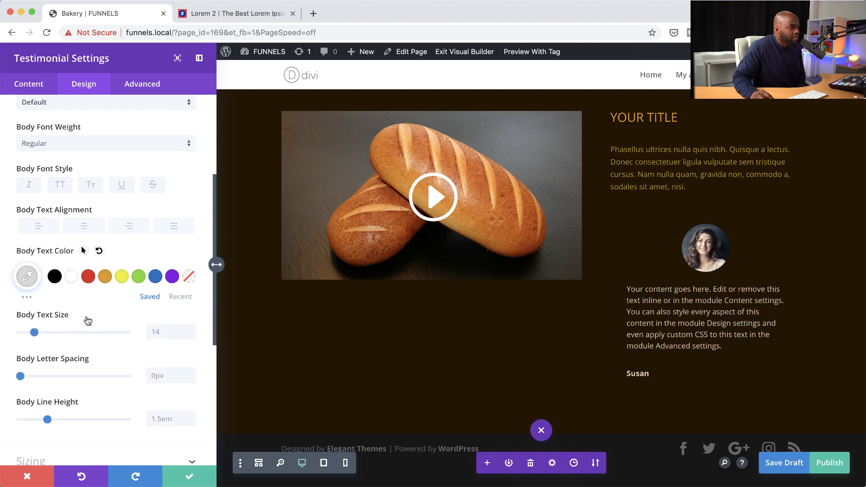
left_click(191, 476)
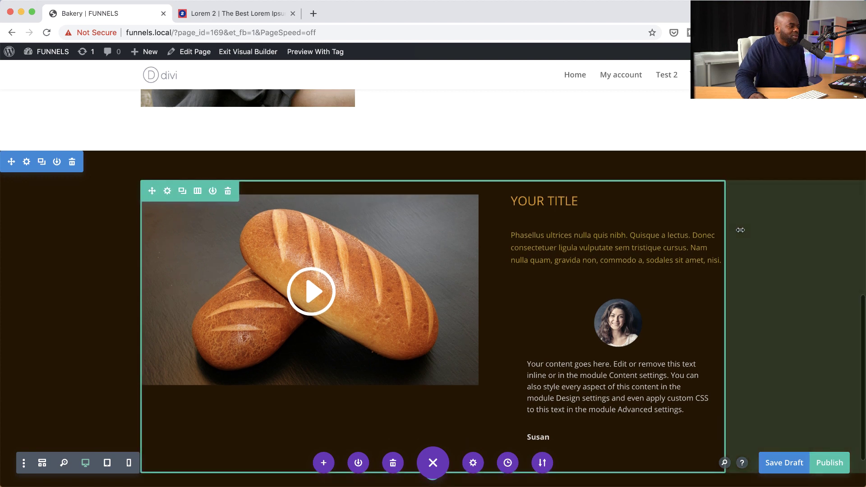
- Delete the title and golden paragraph modules above the testimonial beside the bread video
scroll(739, 230, "down", 1)
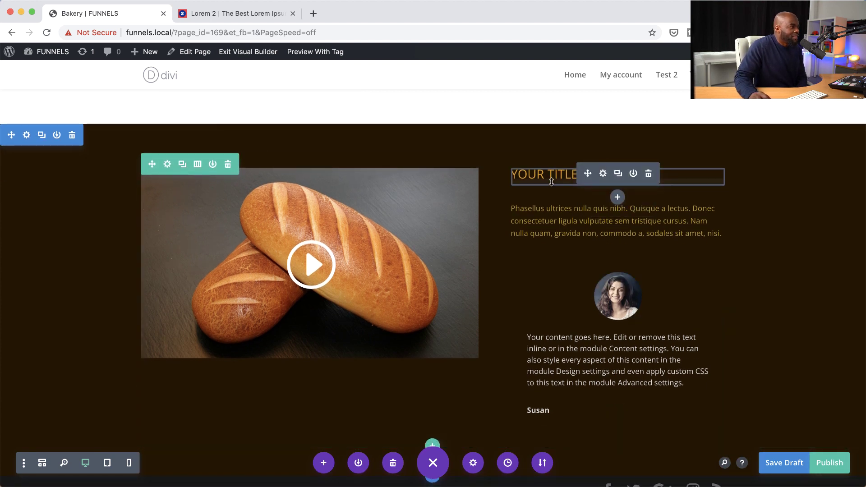
left_click(648, 176)
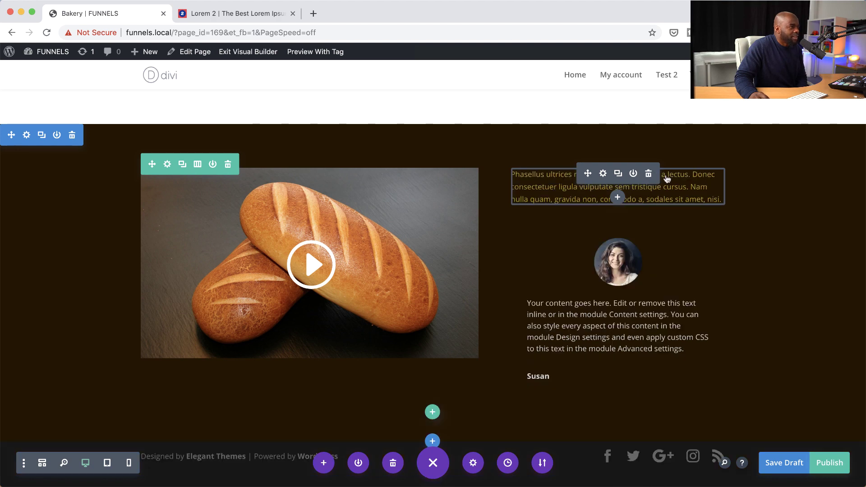
left_click(647, 177)
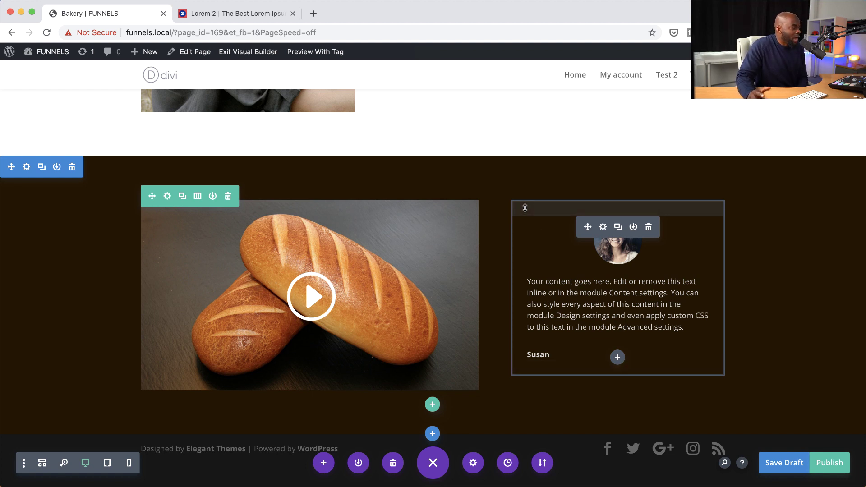
- Set the width of the woman's large portrait image in the white introduction section to 80%
scroll(521, 217, "up", 1)
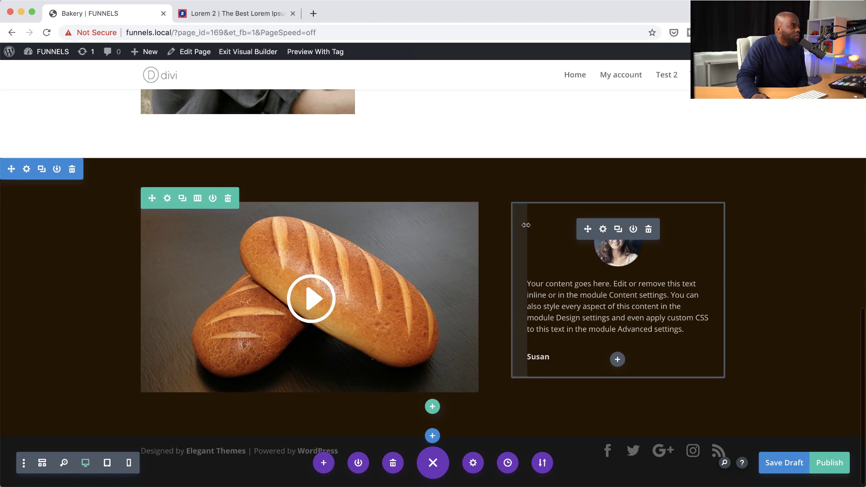
scroll(507, 198, "up", 10)
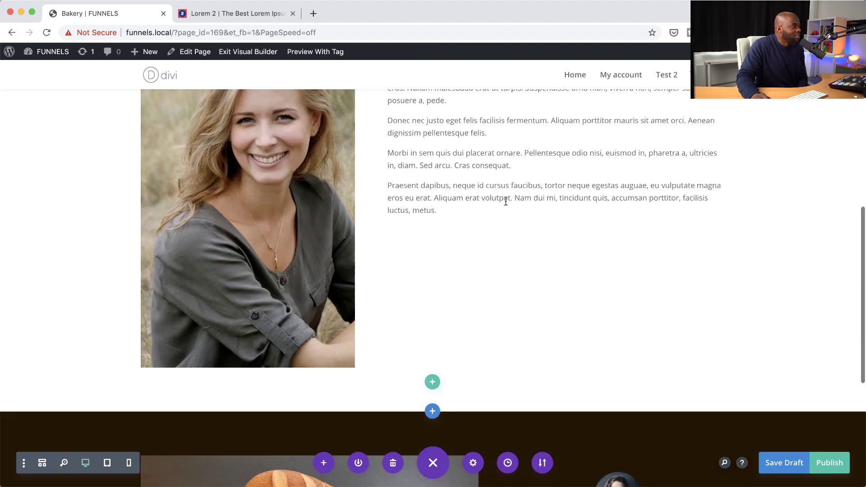
scroll(505, 201, "down", 1)
scroll(505, 202, "down", 12)
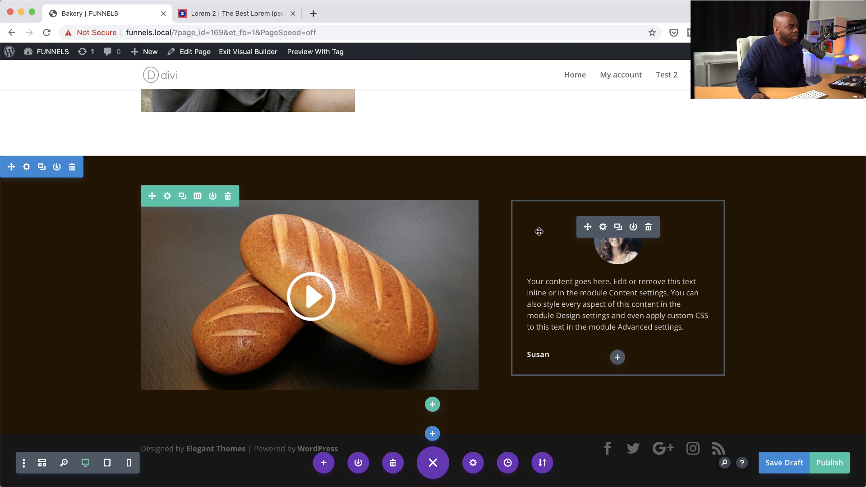
scroll(537, 228, "up", 1)
scroll(538, 231, "up", 10)
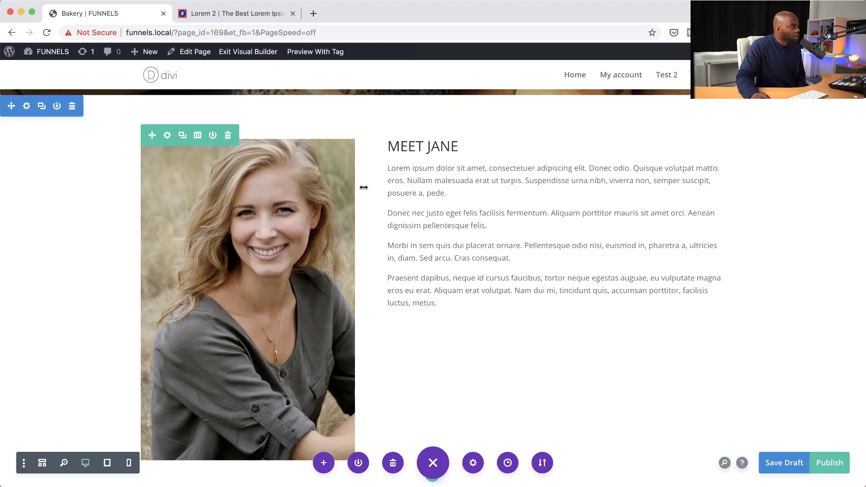
left_click(233, 167)
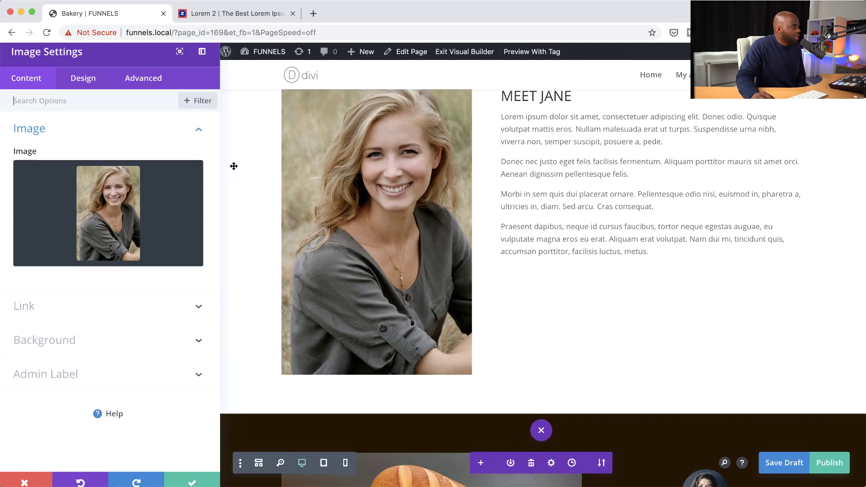
key("super+s")
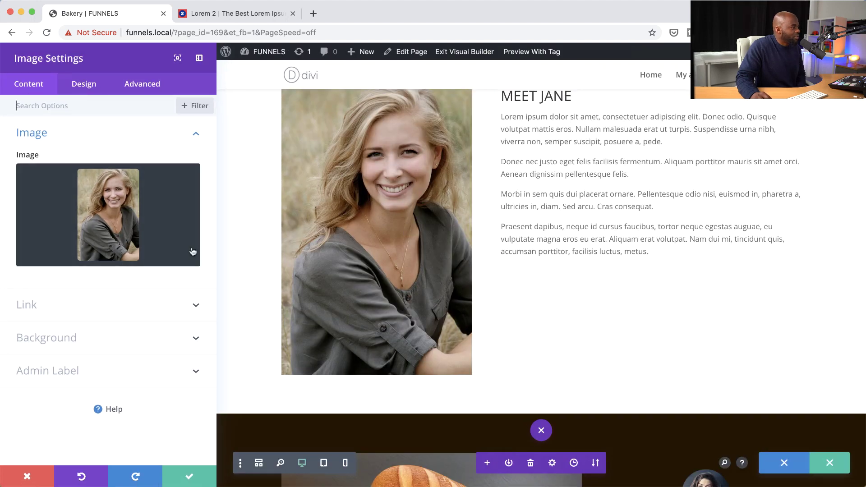
left_click(93, 87)
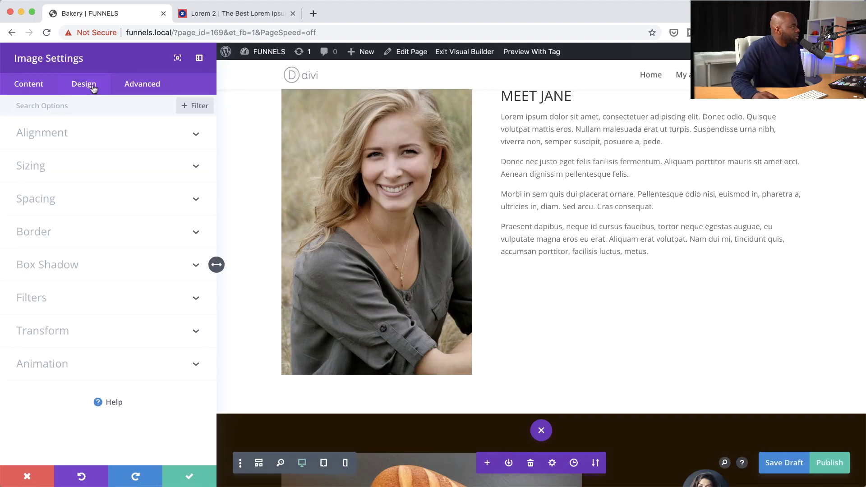
left_click(55, 158)
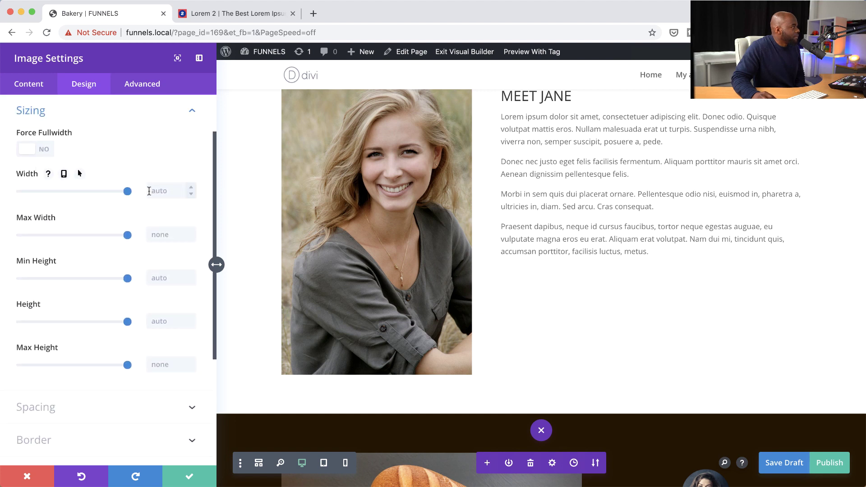
left_click_drag(127, 192, 107, 194)
scroll(556, 226, "up", 2)
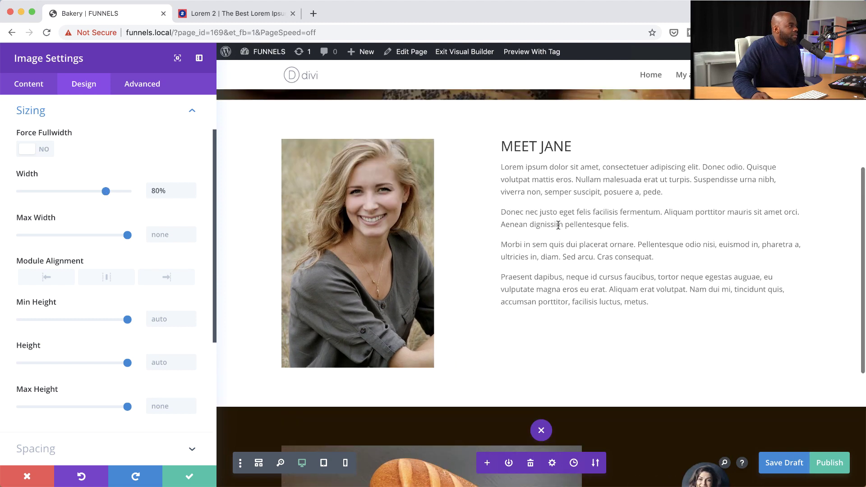
- Center the large portrait image within its column and save the image settings
scroll(126, 275, "up", 1)
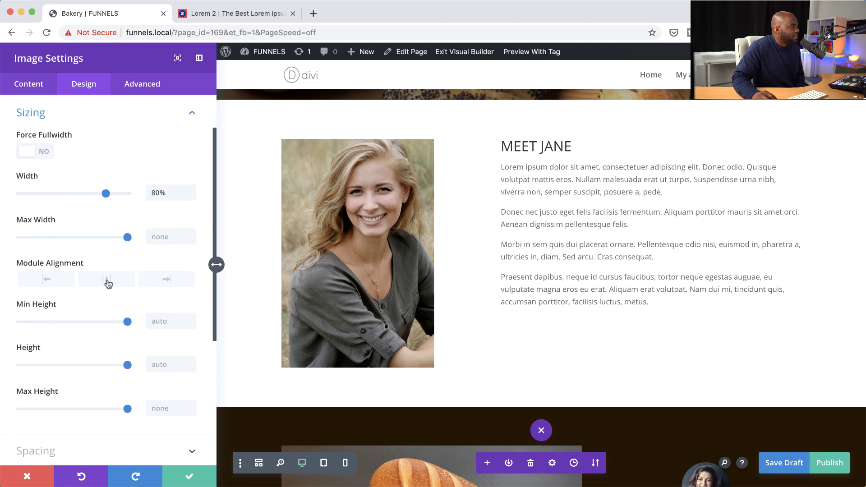
left_click(107, 279)
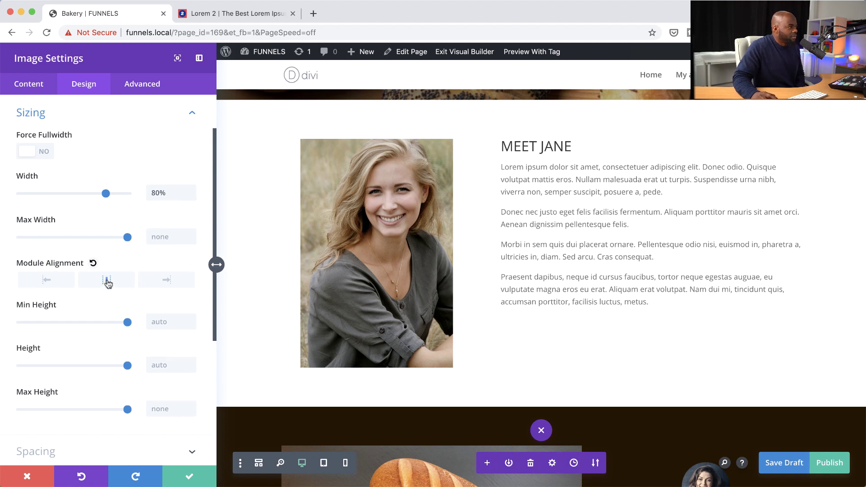
left_click(190, 474)
- Publish the page and exit the Visual Builder to review the live Bakery page from hero to footer
scroll(792, 274, "up", 6)
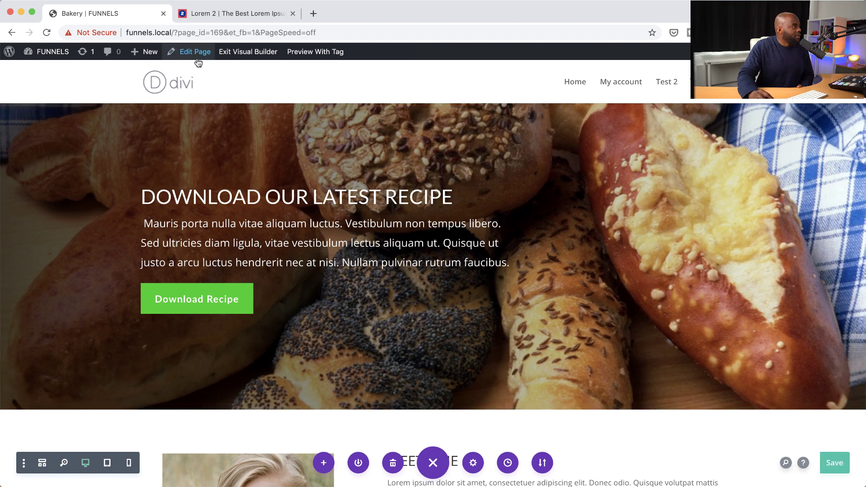
left_click(260, 55)
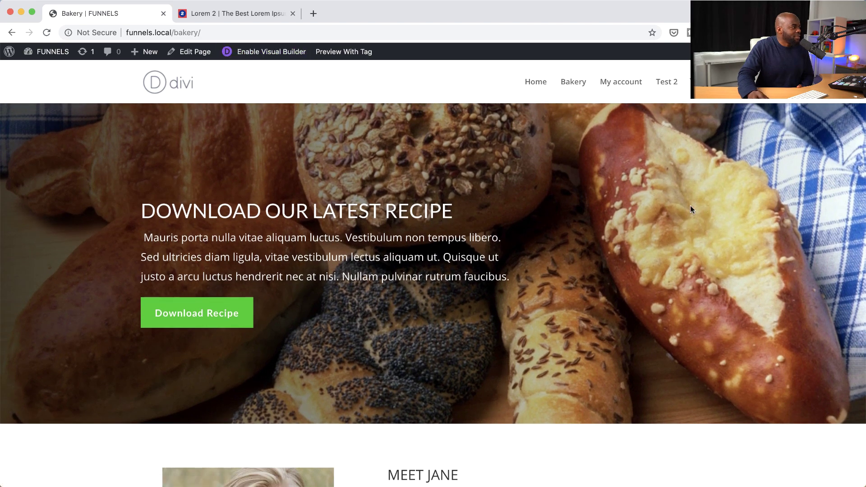
scroll(690, 206, "down", 10)
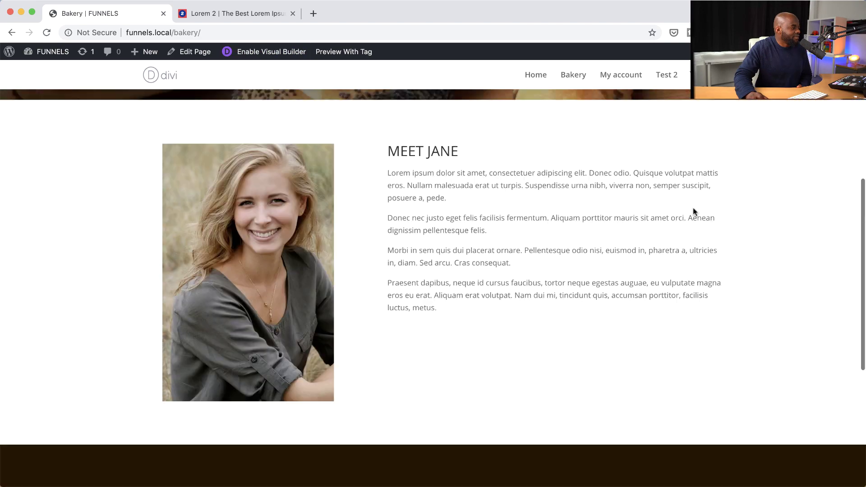
scroll(694, 211, "down", 8)
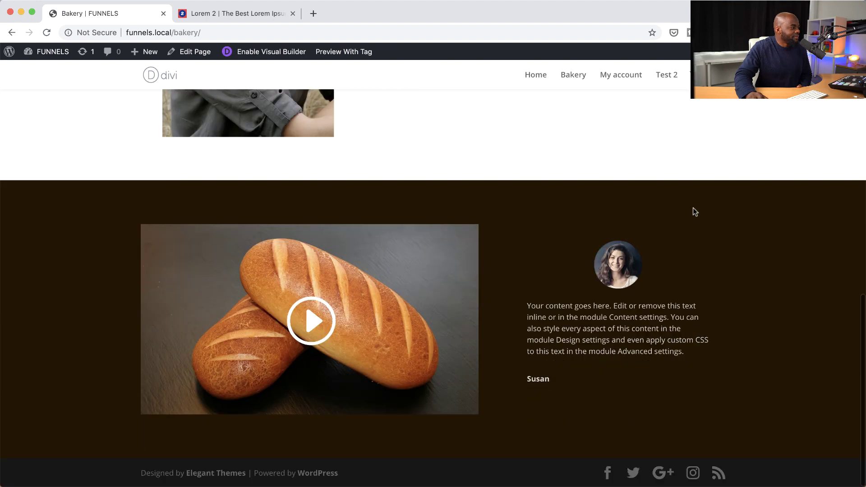
scroll(692, 210, "up", 15)
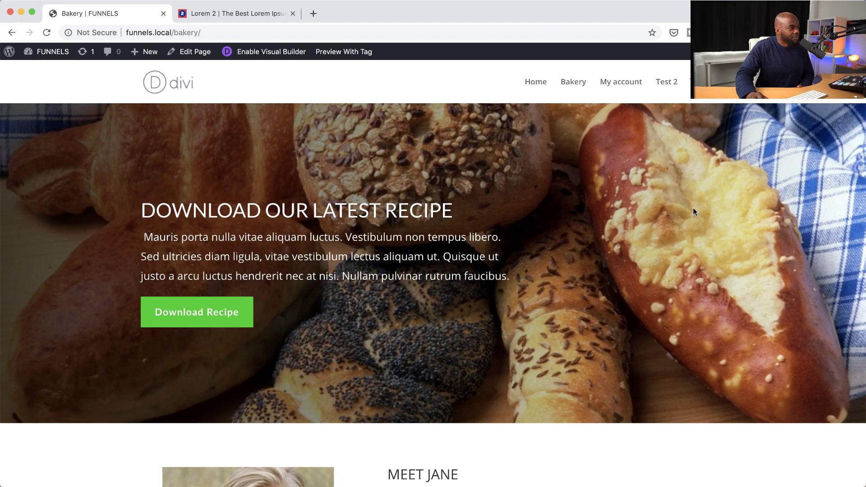